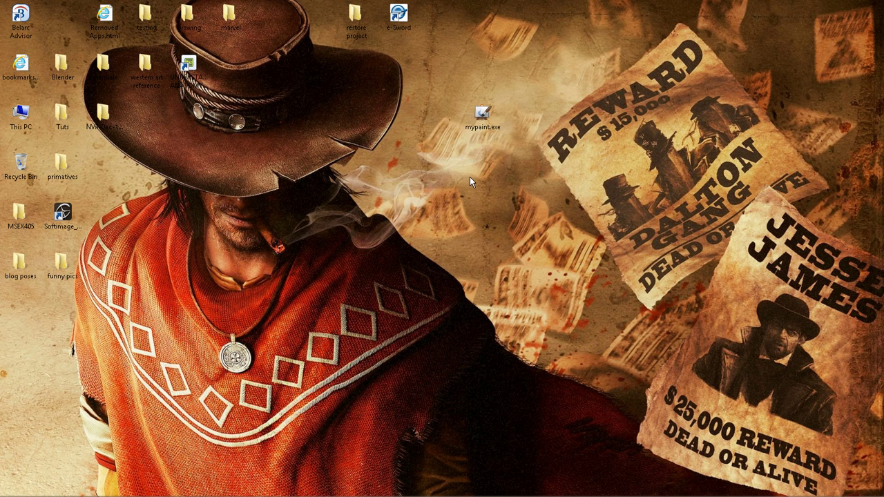
Step: Launch MyPaint from the desktop
left_click(483, 116)
double_click(484, 117)
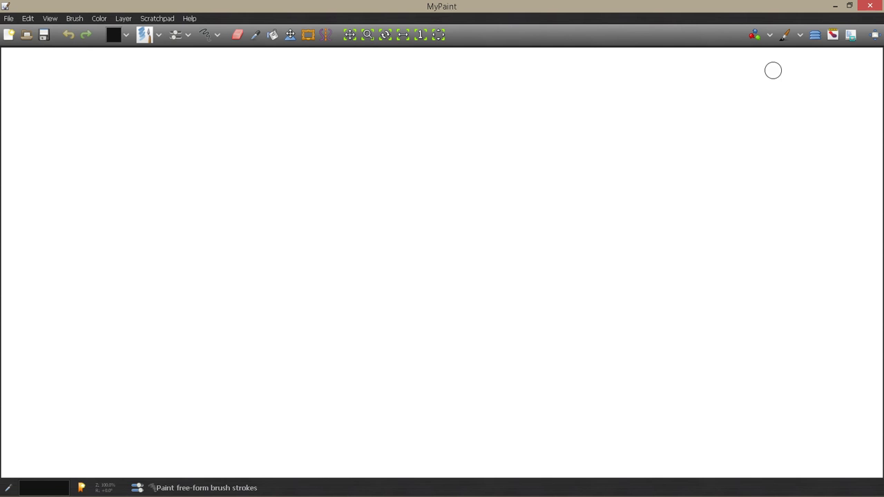
Step: Pick the pen brush with the blue stroke in brush Set#2 and paint several wavy black test strokes across the canvas
left_click(146, 36)
scroll(268, 130, "down", 3)
scroll(268, 130, "up", 3)
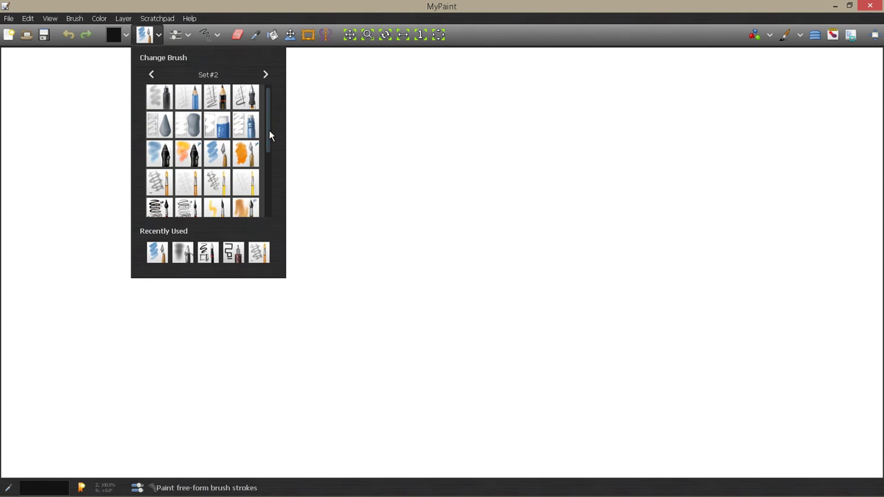
left_click(220, 158)
mouse_move(353, 188)
left_mouse_down()
mouse_move(228, 308)
mouse_move(220, 347)
left_mouse_up()
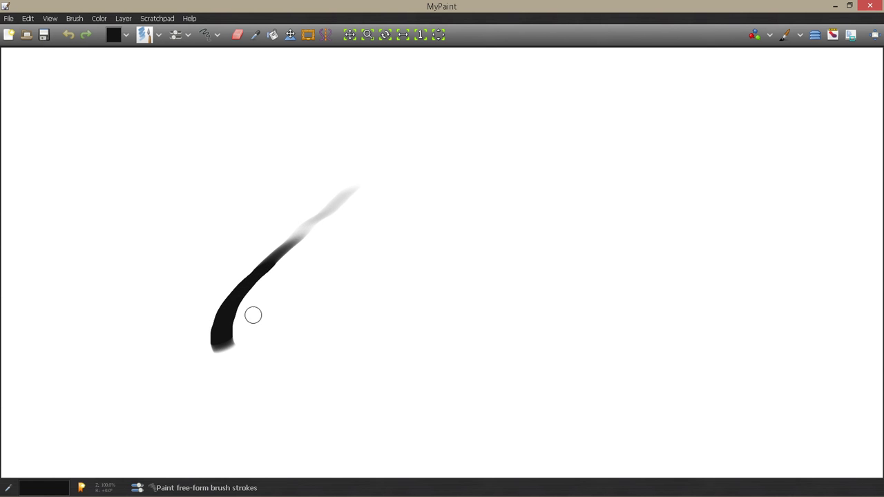
mouse_move(346, 200)
left_mouse_down()
mouse_move(357, 194)
mouse_move(395, 221)
mouse_move(440, 279)
mouse_move(496, 294)
left_mouse_up()
mouse_move(431, 254)
left_mouse_down()
mouse_move(498, 231)
mouse_move(500, 204)
mouse_move(457, 177)
mouse_move(409, 158)
left_mouse_up()
mouse_move(512, 199)
left_mouse_down()
mouse_move(555, 207)
mouse_move(613, 256)
left_mouse_up()
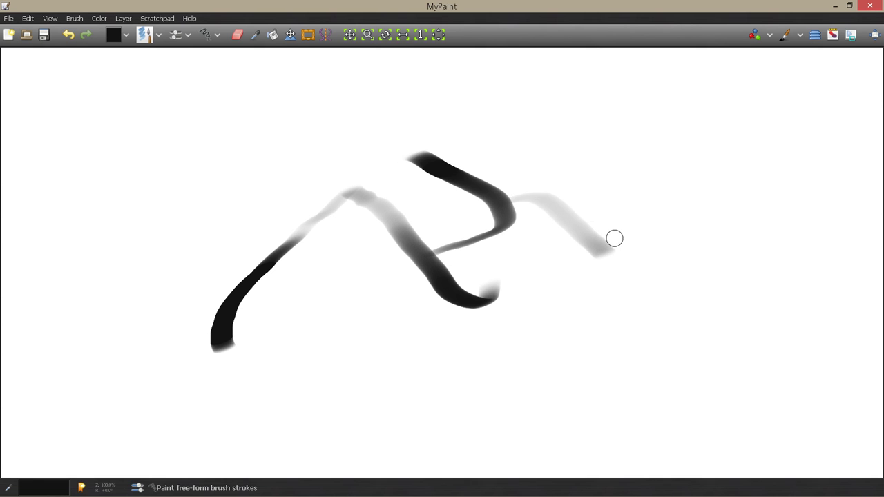
mouse_move(594, 248)
left_mouse_down()
mouse_move(639, 206)
mouse_move(688, 206)
mouse_move(763, 177)
left_mouse_up()
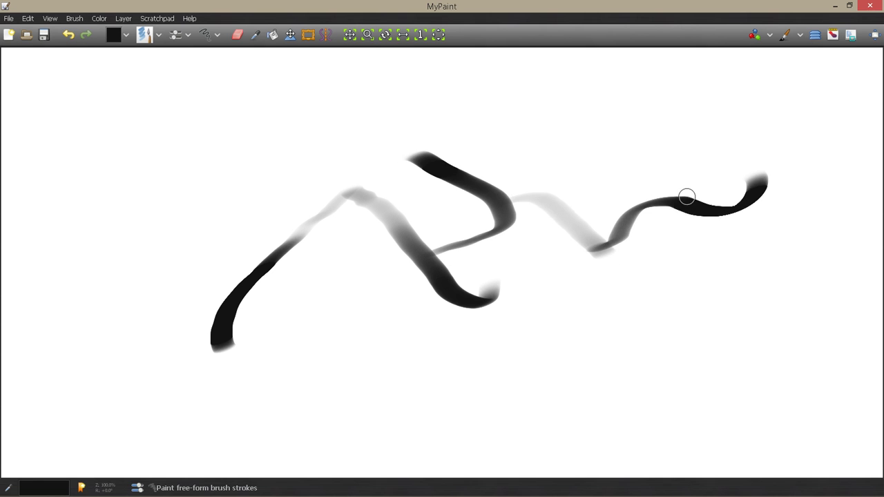
mouse_move(641, 201)
left_mouse_down()
mouse_move(671, 184)
mouse_move(708, 182)
mouse_move(668, 129)
mouse_move(640, 166)
mouse_move(604, 185)
mouse_move(511, 160)
left_mouse_up()
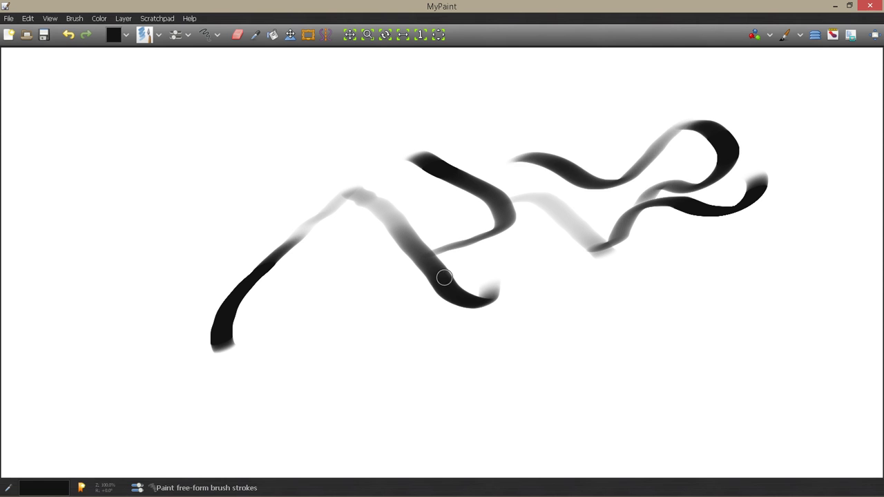
mouse_move(362, 196)
left_mouse_down()
mouse_move(339, 183)
mouse_move(205, 234)
mouse_move(206, 205)
mouse_move(192, 223)
left_mouse_up()
mouse_move(348, 292)
left_mouse_down()
mouse_move(334, 303)
mouse_move(323, 358)
left_mouse_up()
Step: Switch to the thin watercolor brush in Set#2 and paint one long arched stroke above the existing strokes
left_click(144, 34)
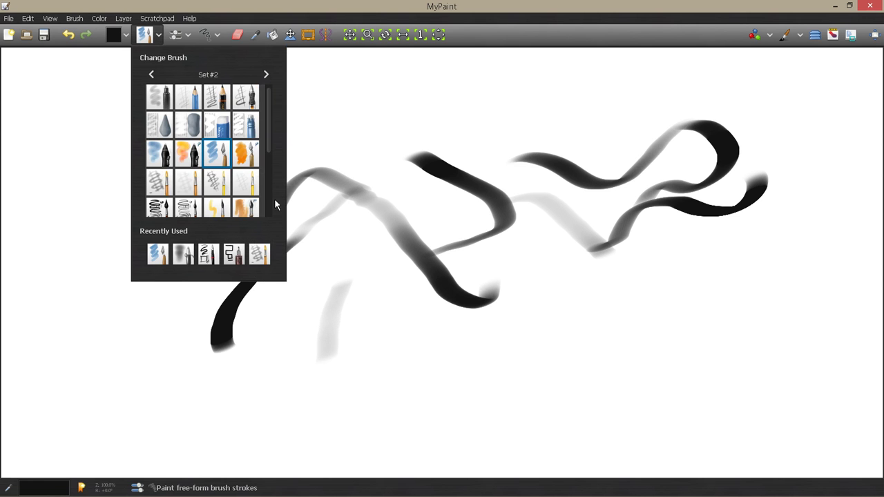
left_click(219, 208)
mouse_move(250, 184)
left_mouse_down()
mouse_move(331, 140)
mouse_move(419, 122)
mouse_move(541, 142)
mouse_move(594, 168)
mouse_move(625, 205)
left_mouse_up()
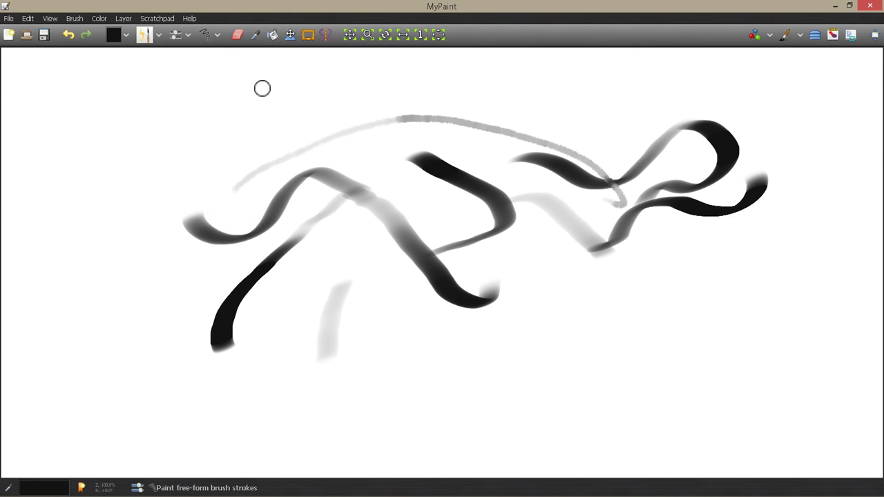
Step: Undo all the test strokes to return to a blank canvas
left_click(148, 36)
key("ctrl+z")
key("ctrl+z")
key("ctrl+z")
key("ctrl+z")
key("ctrl+z")
key("ctrl+z")
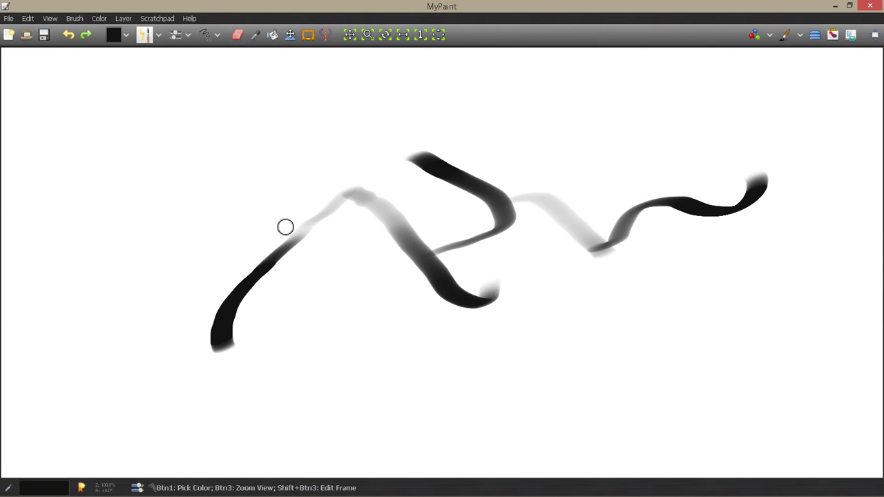
key("ctrl+z")
key("ctrl+z")
key("ctrl+z")
key("ctrl+z")
key("ctrl+z")
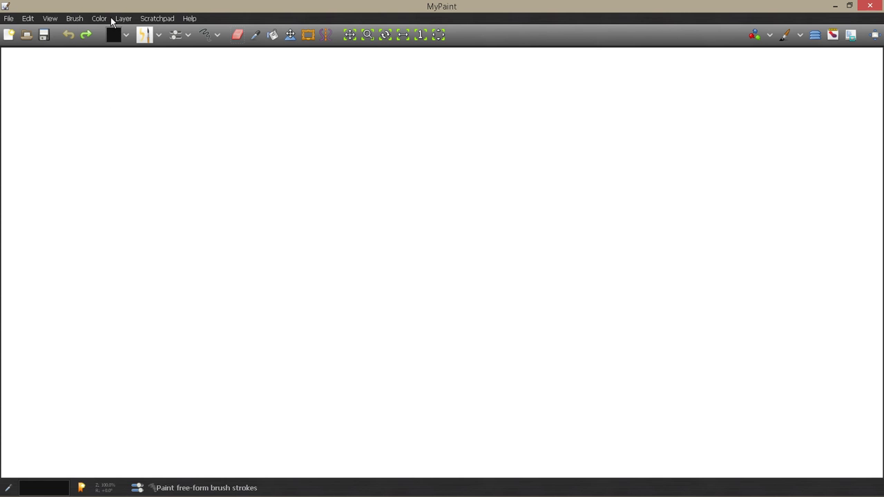
Step: View the color wheel and the Color Palette swatches, and close the palette without choosing a color
left_click(113, 34)
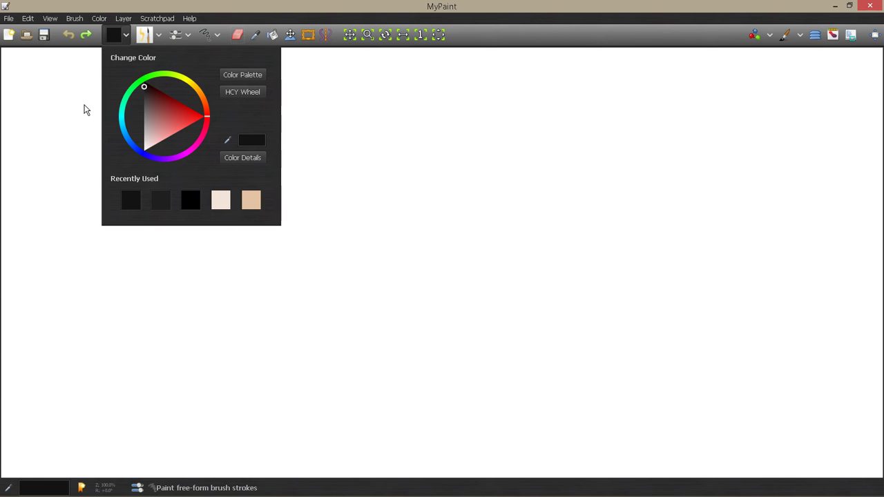
left_click(77, 106)
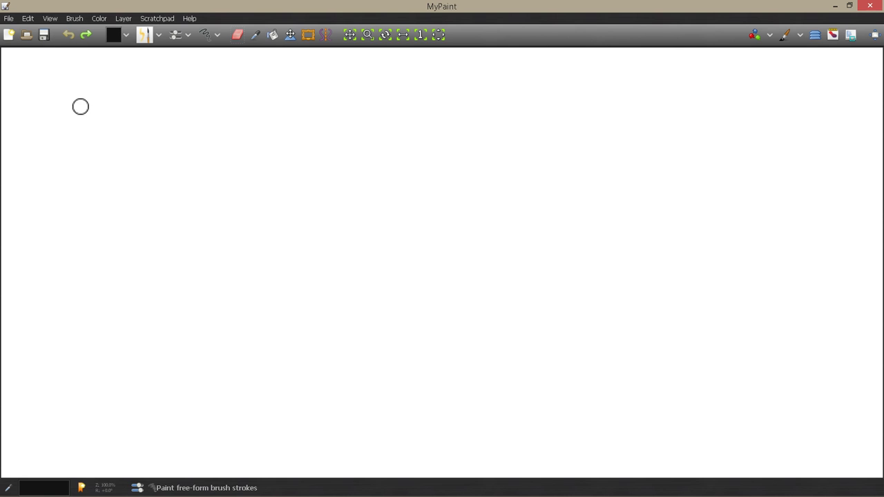
left_click(111, 36)
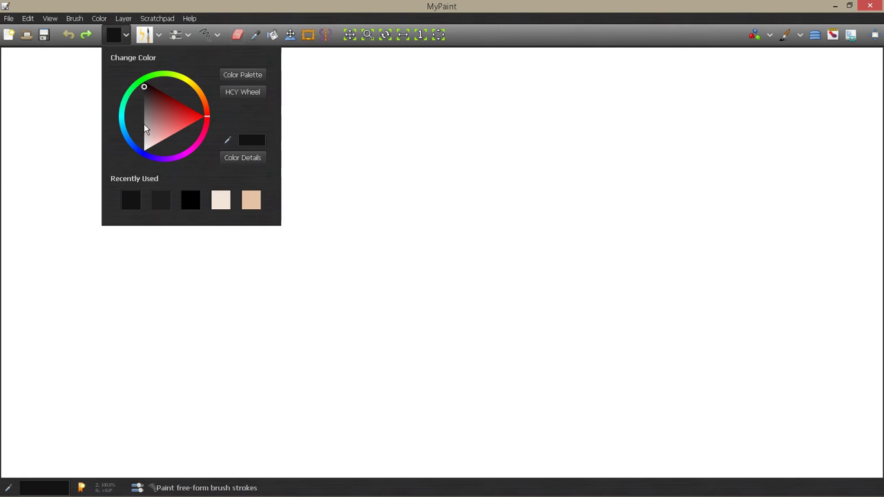
left_click(229, 74)
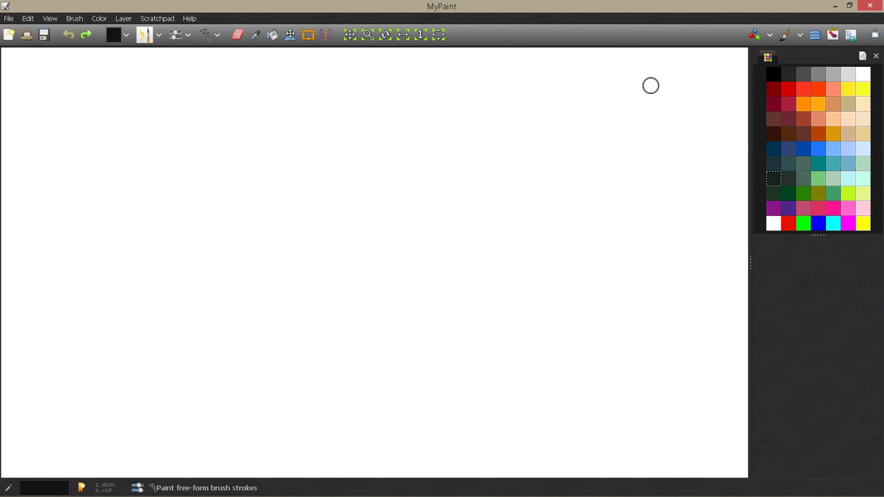
left_click(876, 57)
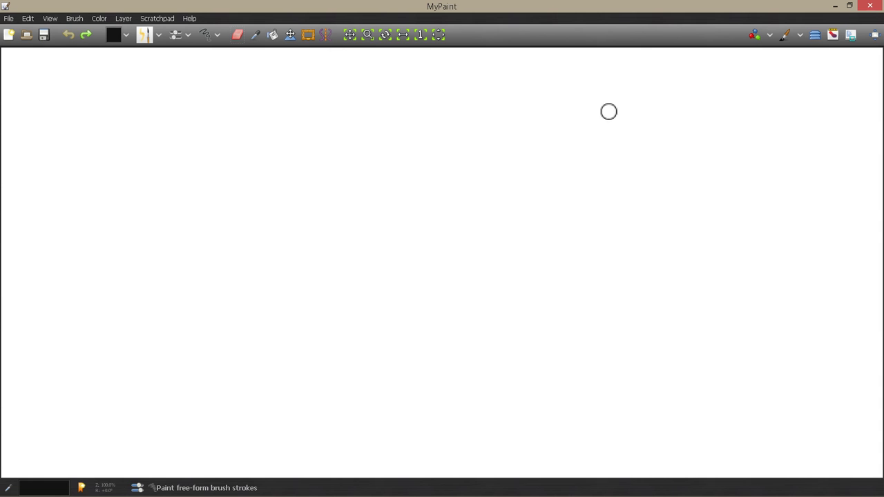
Step: Examine the hue, saturation, value and RGB details of the current color, try the color picker and accept the color
left_click(126, 36)
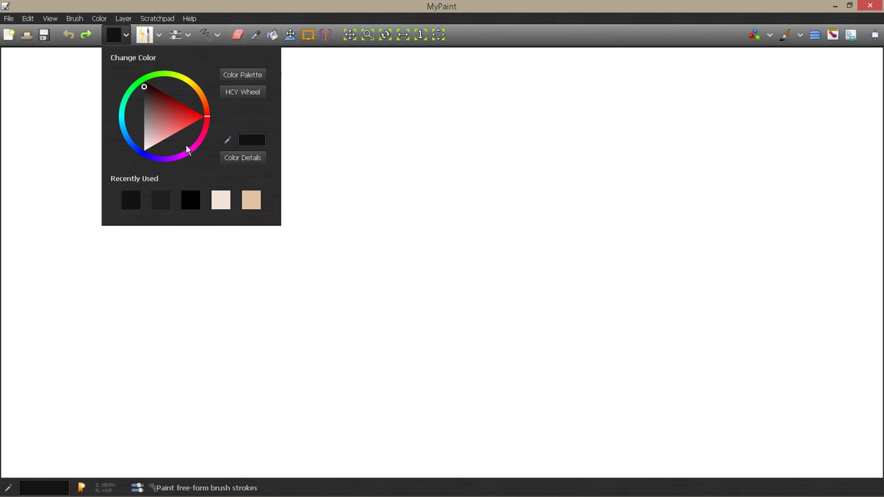
left_click(242, 158)
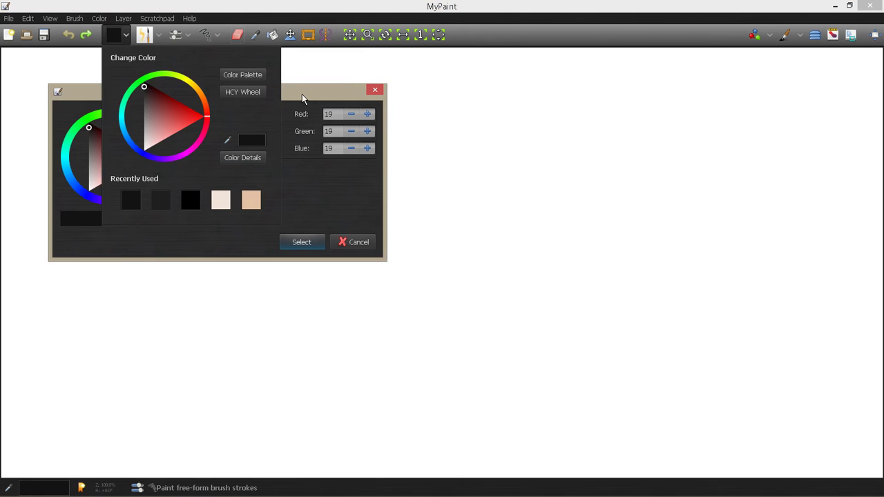
left_click_drag(267, 96, 293, 80)
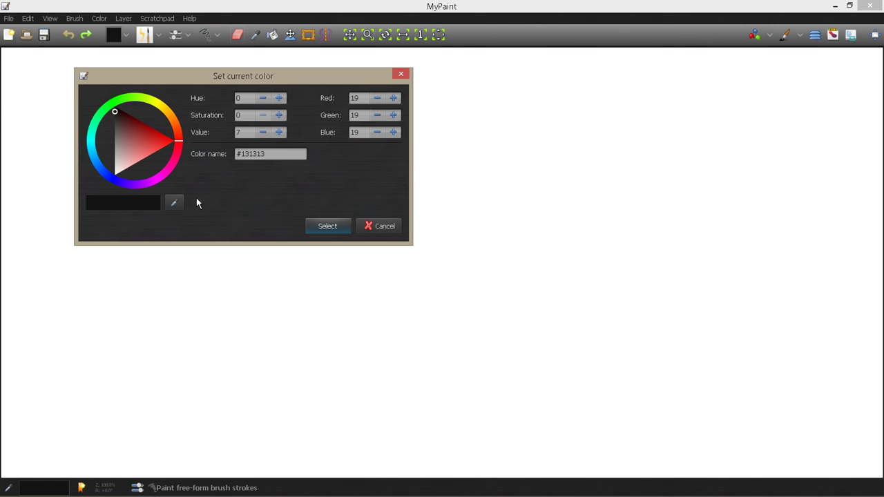
left_click(174, 203)
left_click(328, 226)
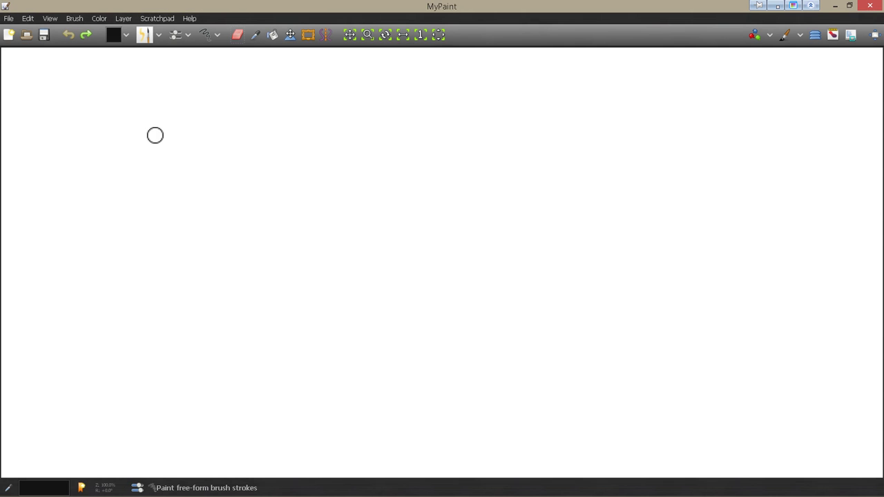
Step: Look through the available brush sets, including Classic, Experimental, Favorites, Set#1 and Set#2, and leave the brush selection unchanged
left_click(159, 36)
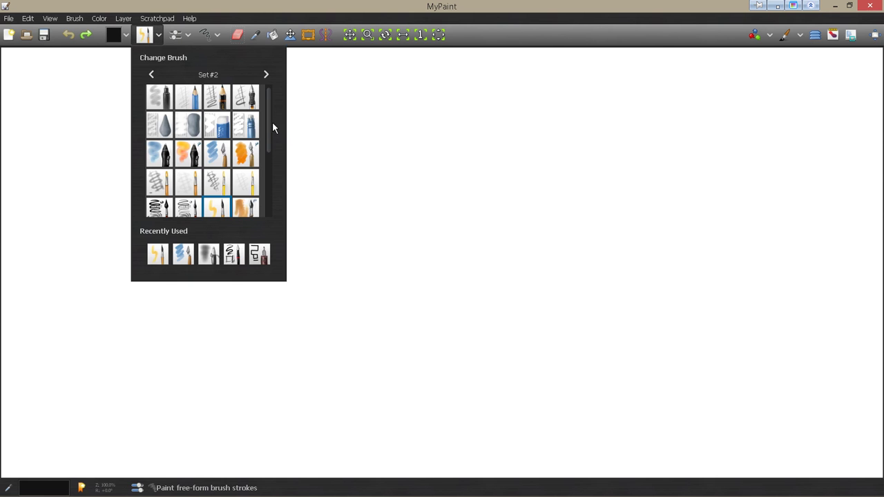
mouse_move(270, 120)
left_mouse_down()
mouse_move(260, 213)
mouse_move(269, 97)
left_mouse_up()
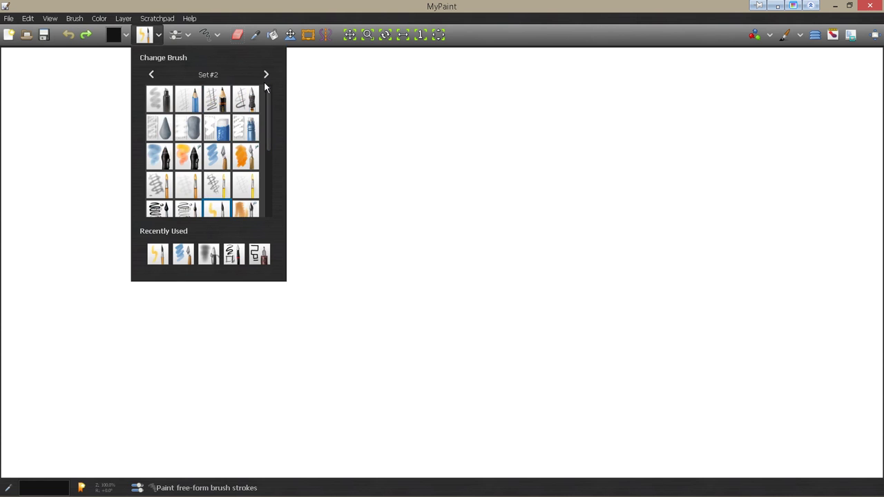
left_click(266, 75)
left_click(266, 75)
left_click(266, 75)
left_click(152, 75)
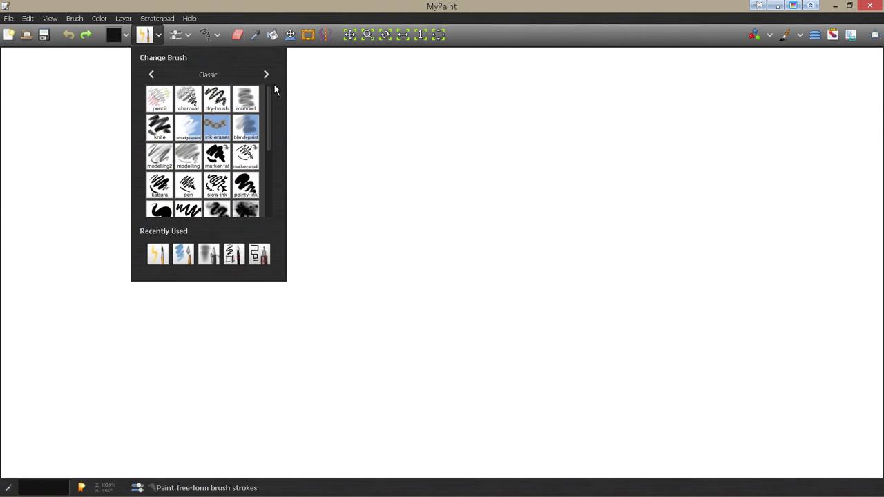
scroll(269, 104, "down", 2)
scroll(268, 86, "up", 2)
left_click(266, 75)
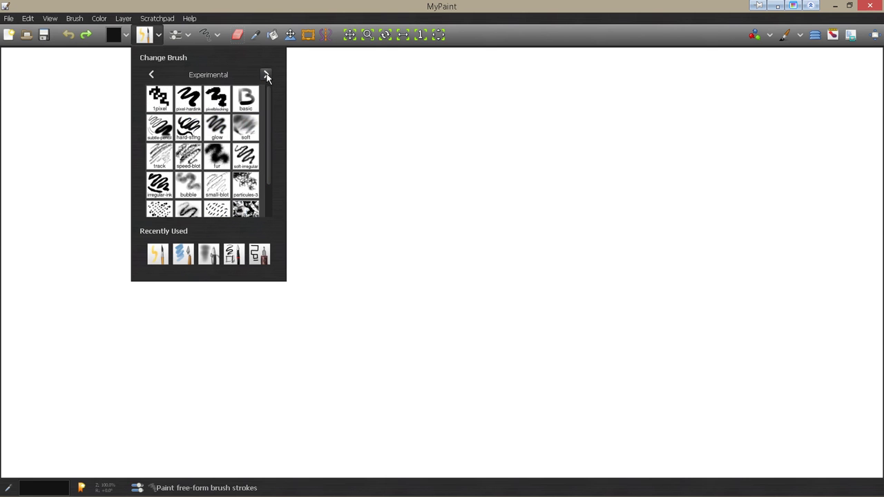
left_click(266, 75)
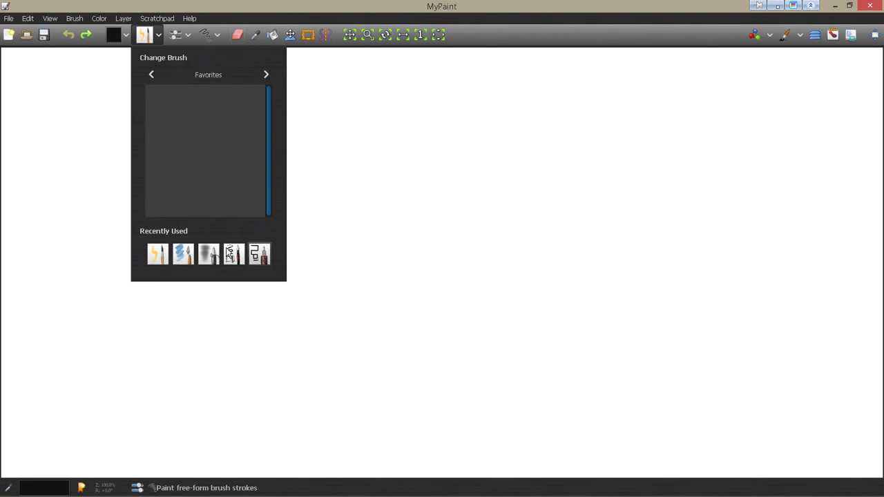
left_click(267, 75)
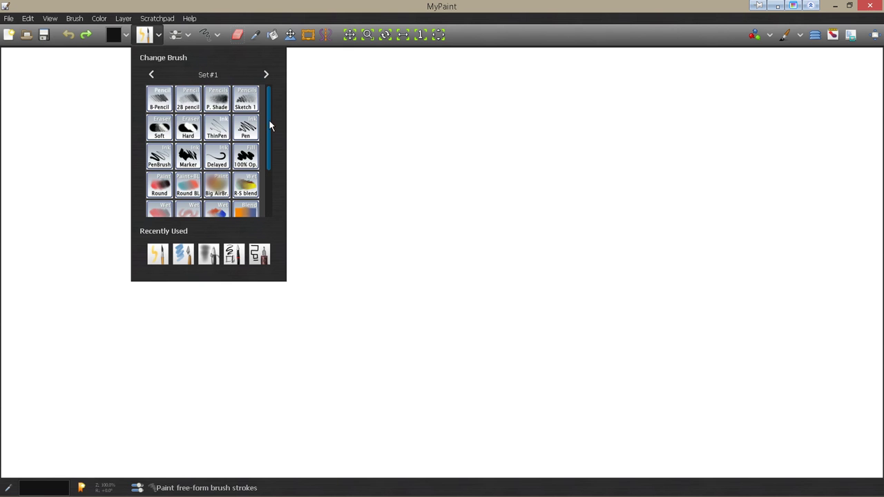
mouse_move(269, 159)
left_mouse_down()
mouse_move(269, 206)
mouse_move(275, 93)
left_mouse_up()
left_click(266, 76)
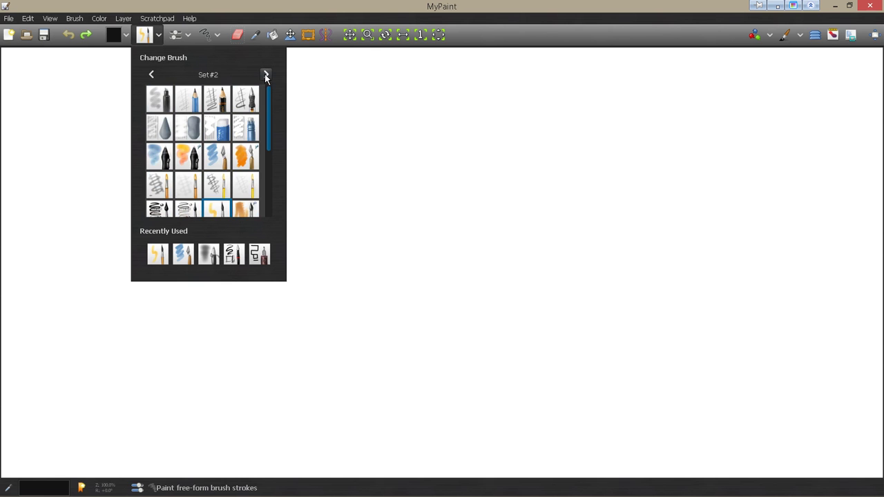
left_click(266, 76)
left_click(266, 76)
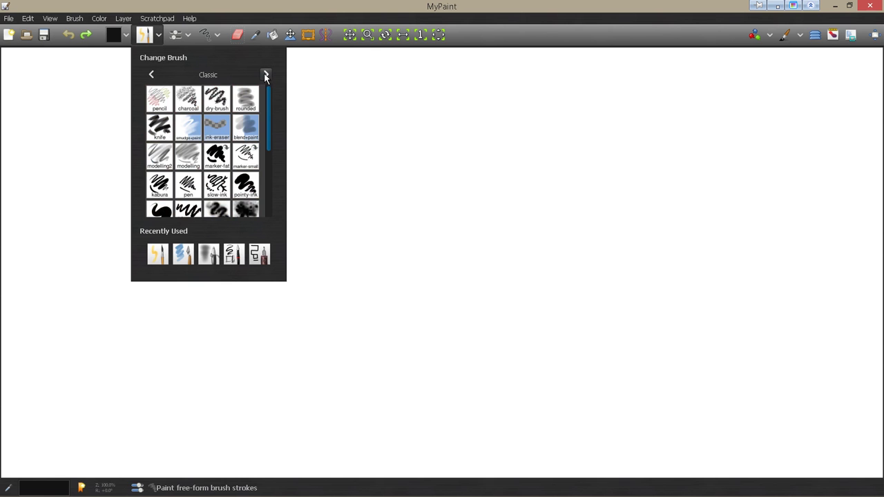
mouse_move(268, 150)
left_mouse_down()
mouse_move(263, 212)
mouse_move(269, 119)
mouse_move(313, 102)
left_mouse_up()
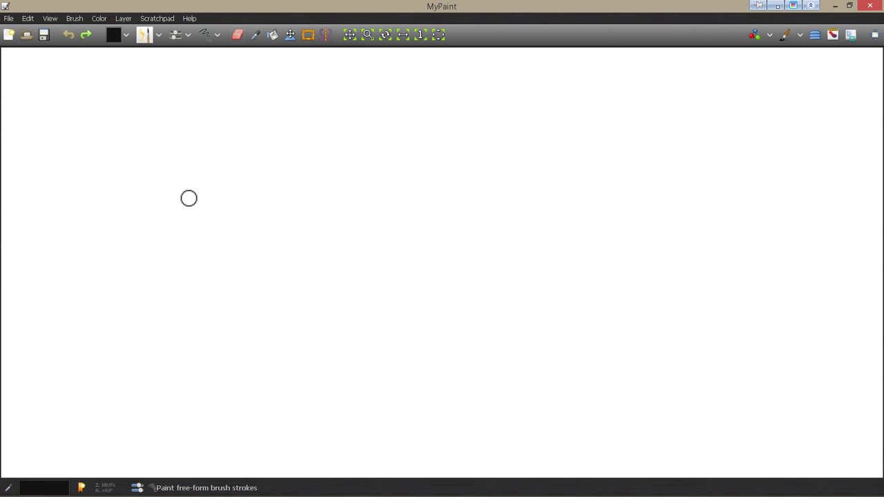
Step: Review the quick brush settings and the Brush Settings Editor, close them and undo the stray strokes on the canvas
left_click(173, 38)
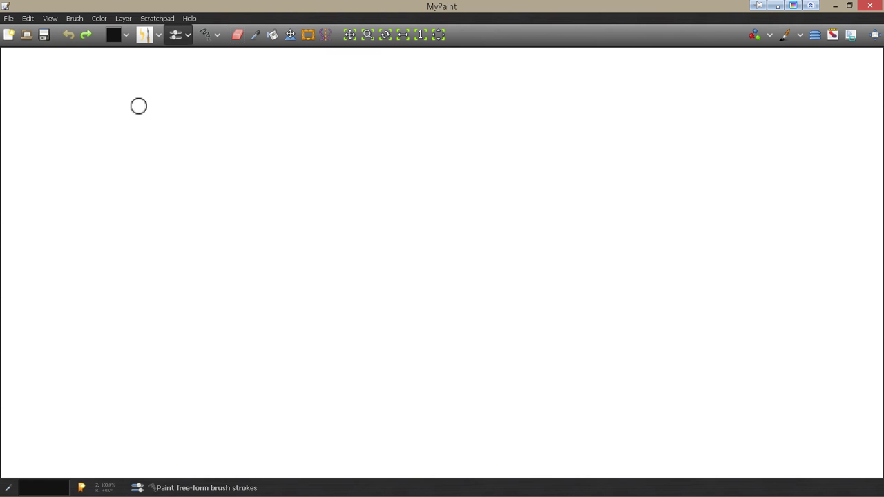
left_click(175, 38)
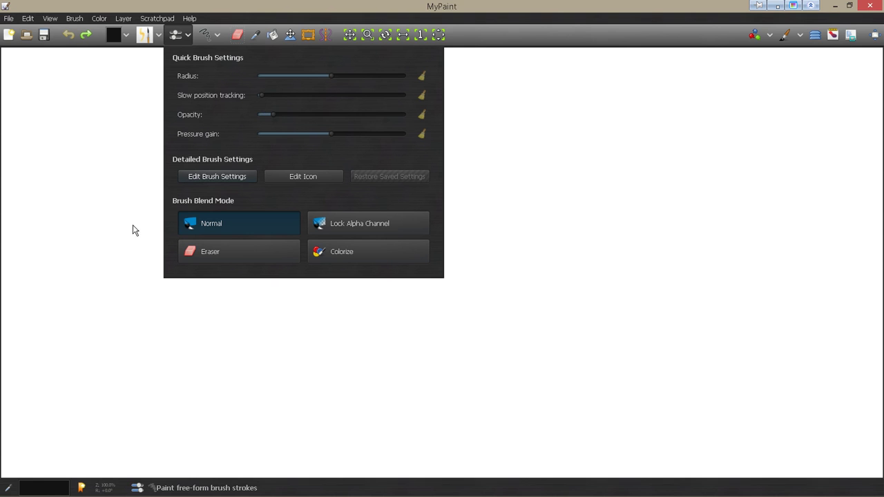
left_click(495, 108)
left_click_drag(457, 103, 532, 97)
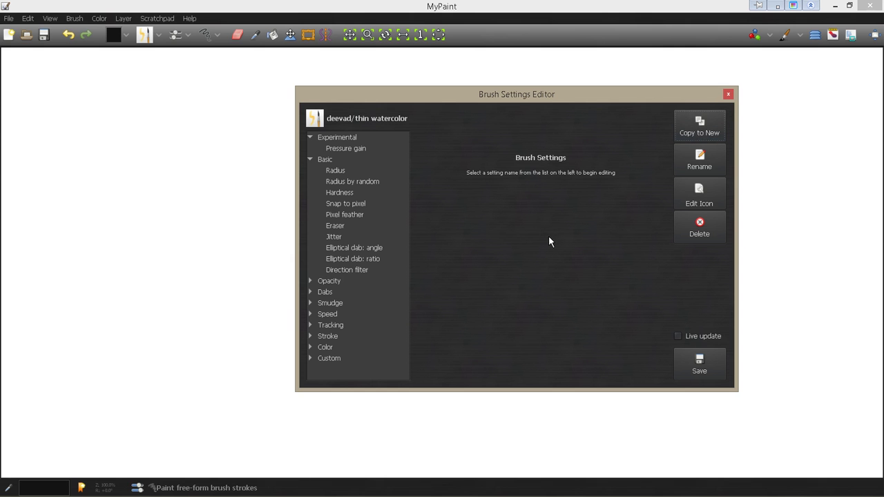
left_click(728, 96)
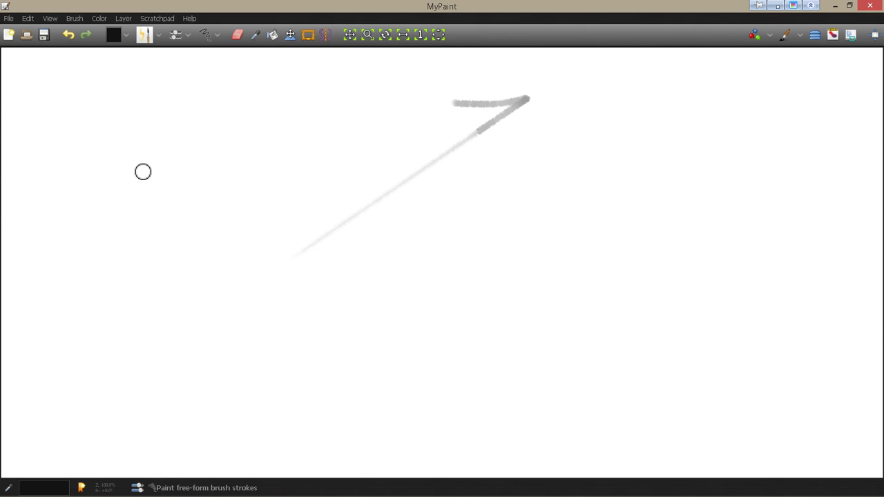
key("ctrl+z")
key("ctrl+z")
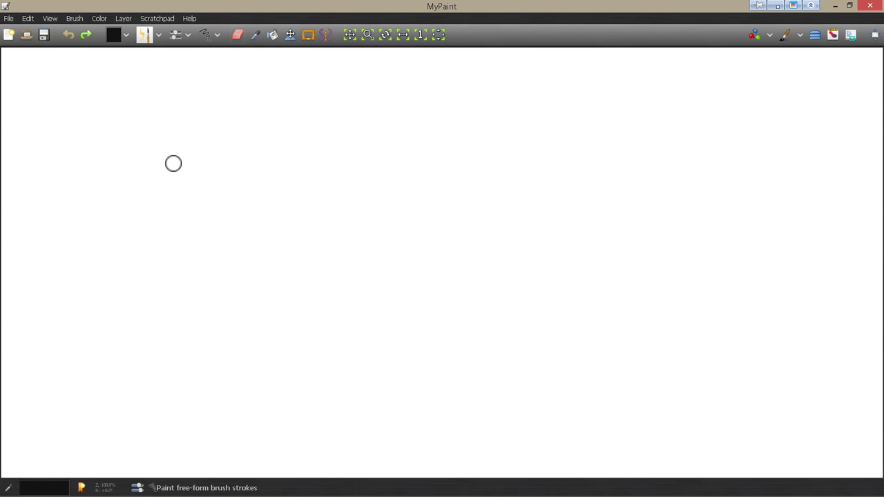
Step: Try a short diagonal stroke in Freehand line mode and undo it
left_click(217, 33)
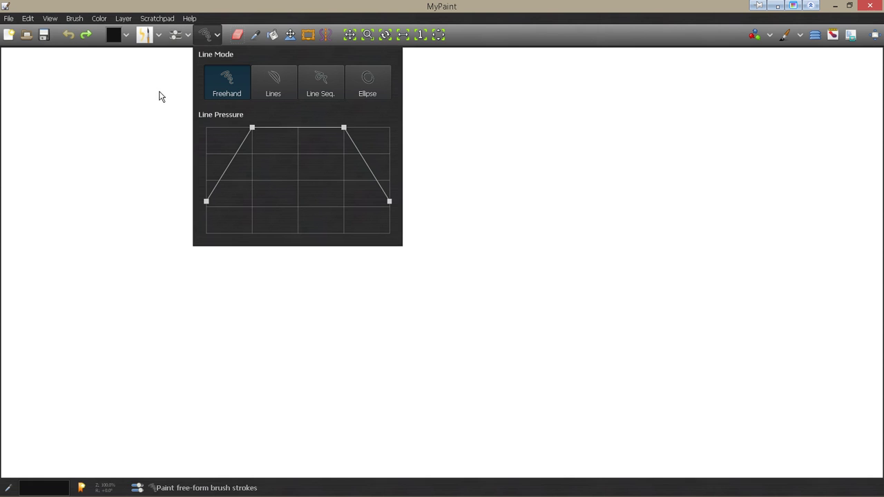
left_click(224, 92)
mouse_move(175, 168)
left_mouse_down()
mouse_move(255, 196)
mouse_move(213, 142)
mouse_move(244, 239)
left_mouse_up()
key("ctrl+z")
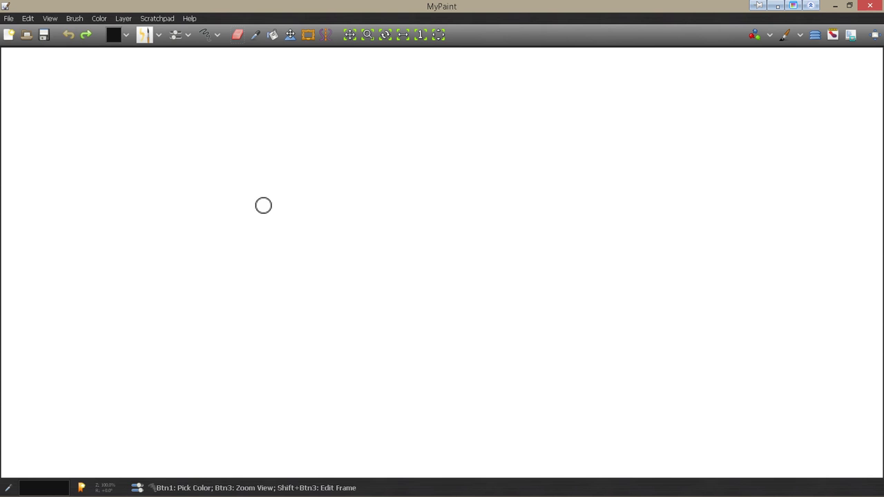
Step: Select the dark pencil brush from brush Set#2
left_click(156, 41)
left_click(267, 75)
left_click(267, 75)
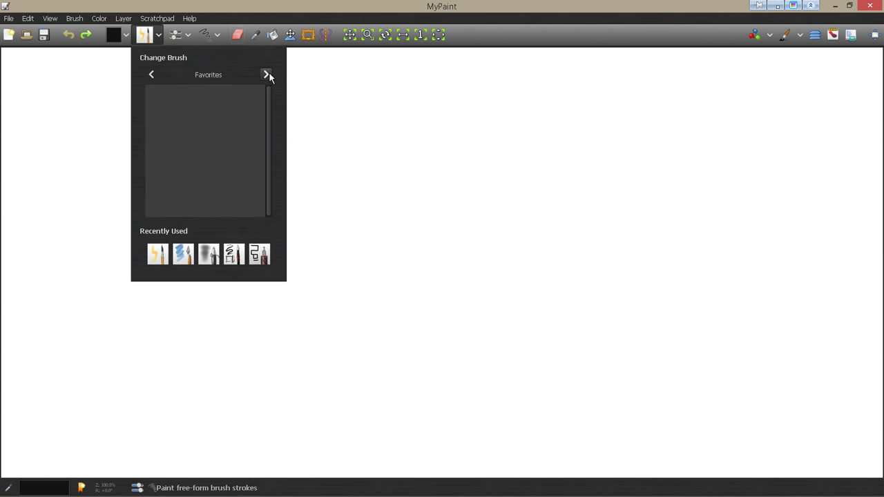
left_click(267, 74)
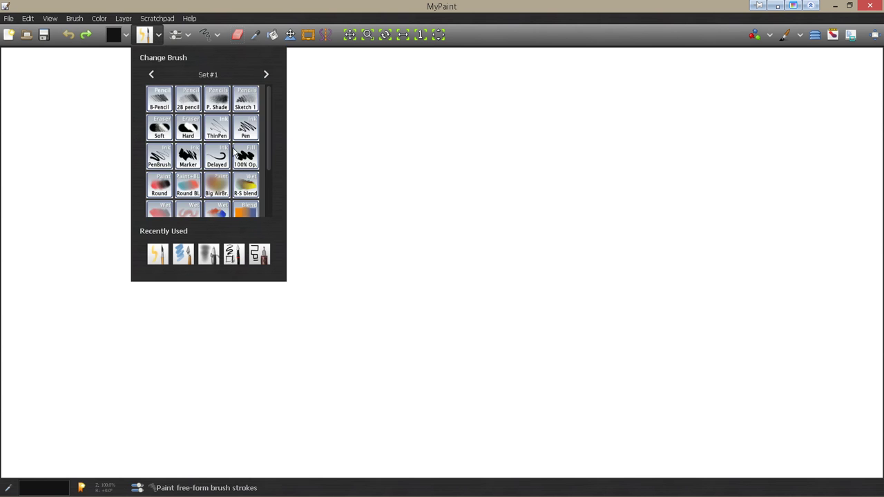
left_click(267, 75)
left_click(214, 108)
Step: Sketch short freehand strokes and overlapping circular loops with the dark pencil brush, undoing each attempt
mouse_move(291, 155)
left_mouse_down()
mouse_move(252, 235)
mouse_move(268, 165)
mouse_move(316, 207)
left_mouse_up()
key("Delete")
mouse_move(258, 180)
left_mouse_down()
mouse_move(278, 227)
mouse_move(353, 160)
mouse_move(272, 231)
left_mouse_up()
key("Delete")
mouse_move(274, 162)
left_mouse_down()
mouse_move(306, 223)
mouse_move(277, 172)
mouse_move(286, 239)
mouse_move(332, 249)
mouse_move(349, 230)
mouse_move(292, 204)
left_mouse_up()
key("Delete")
key("Delete")
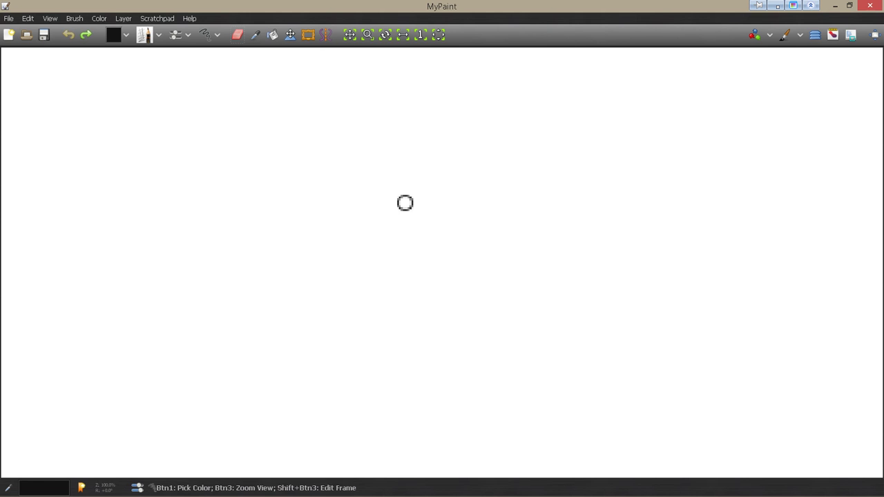
mouse_move(373, 168)
left_mouse_down()
mouse_move(355, 240)
mouse_move(419, 214)
mouse_move(354, 204)
mouse_move(416, 222)
mouse_move(360, 236)
mouse_move(399, 175)
mouse_move(401, 239)
left_mouse_up()
key("Delete")
mouse_move(367, 180)
left_mouse_down()
mouse_move(421, 241)
mouse_move(346, 244)
mouse_move(339, 223)
mouse_move(403, 270)
left_mouse_up()
key("Delete")
mouse_move(352, 176)
left_mouse_down()
mouse_move(412, 219)
mouse_move(353, 180)
mouse_move(389, 249)
mouse_move(342, 251)
left_mouse_up()
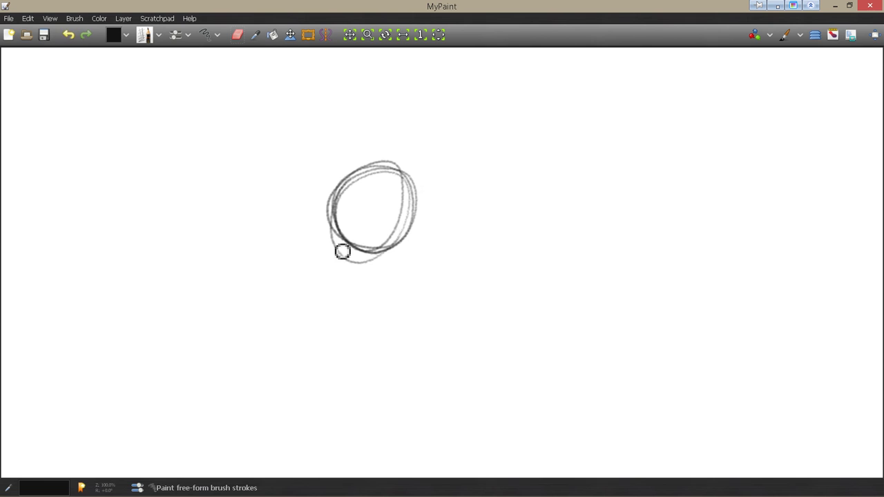
key("Delete")
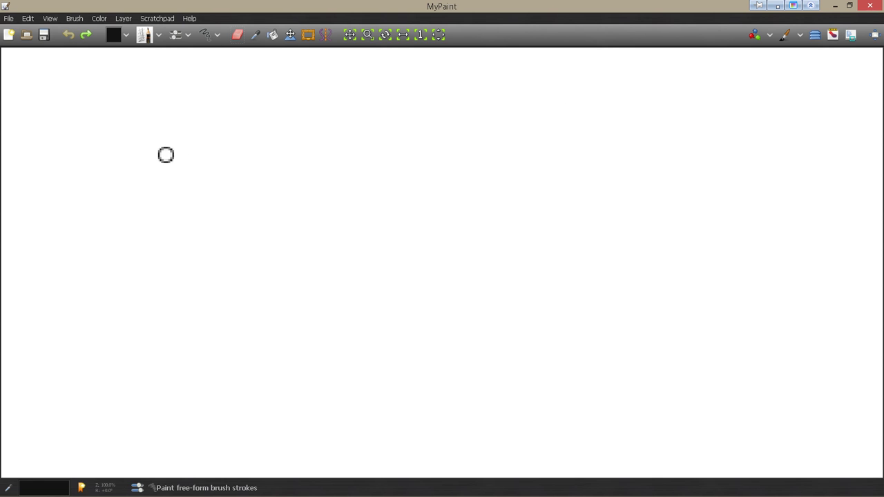
Step: Switch the line mode to Lines and draw five straight test lines across the canvas
left_click(219, 34)
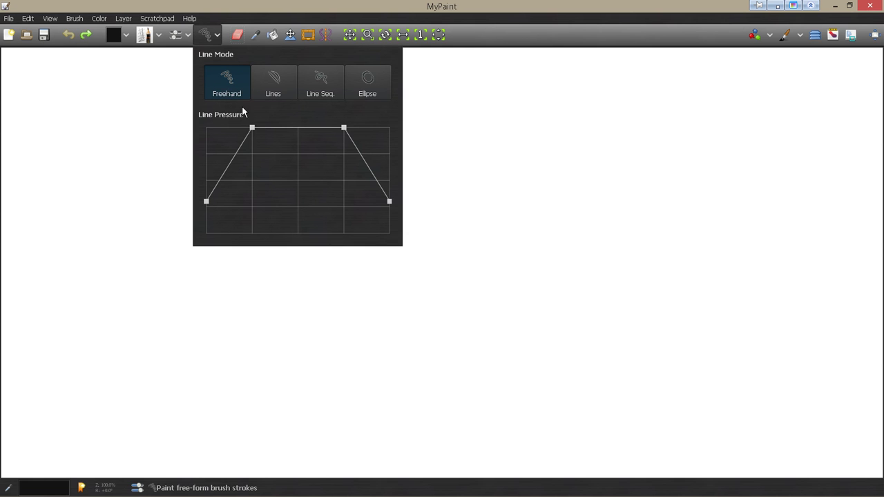
left_click(282, 85)
left_click_drag(223, 242, 335, 179)
left_click_drag(391, 175, 516, 258)
mouse_move(353, 276)
left_mouse_down()
mouse_move(502, 341)
mouse_move(572, 317)
left_mouse_up()
mouse_move(528, 133)
left_mouse_down()
mouse_move(451, 131)
mouse_move(304, 169)
left_mouse_up()
mouse_move(279, 257)
left_mouse_down()
mouse_move(279, 290)
mouse_move(173, 356)
left_mouse_up()
Step: Undo all the straight test lines until the canvas is empty
key("ctrl+z")
key("ctrl+z")
key("ctrl+z")
key("ctrl+z")
key("ctrl+z")
key("ctrl+z")
key("ctrl+z")
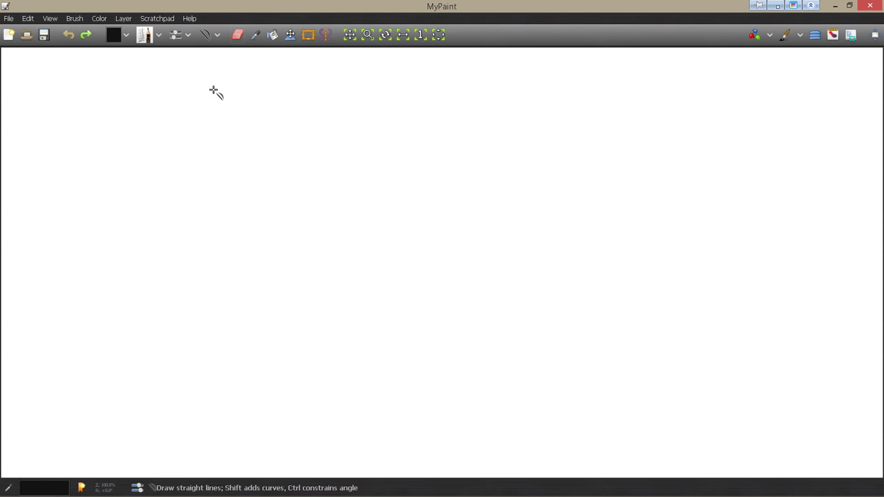
Step: Return the line mode to Freehand, draw four loose strokes across the canvas and undo them
left_click(217, 35)
left_click(222, 80)
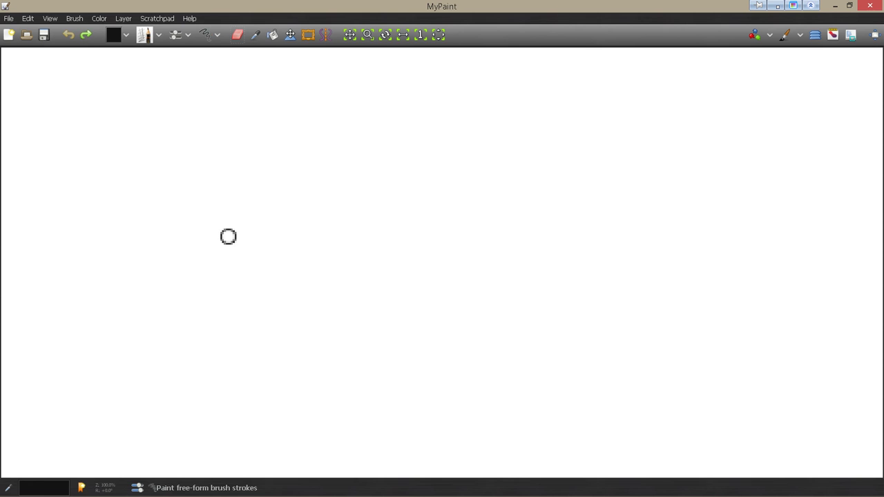
left_click_drag(232, 228, 339, 221)
mouse_move(306, 261)
left_mouse_down()
mouse_move(384, 228)
mouse_move(478, 216)
left_mouse_up()
mouse_move(394, 291)
left_mouse_down()
mouse_move(626, 197)
mouse_move(553, 355)
left_mouse_up()
left_click_drag(499, 338, 375, 300)
key("ctrl+z")
key("ctrl+z")
key("ctrl+z")
key("ctrl+z")
key("ctrl+z")
Step: Switch the line mode to Line Seq. and draw a closed polygon of connected straight segments
left_click(218, 35)
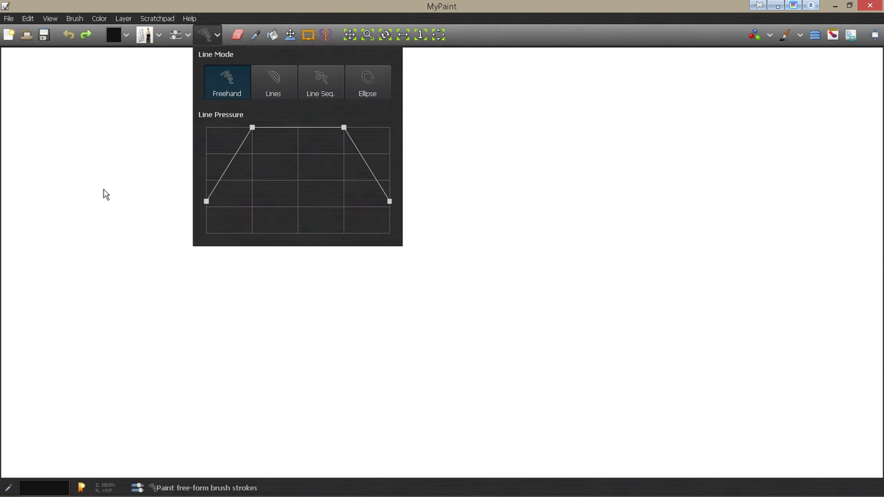
left_click(321, 85)
mouse_move(371, 299)
left_mouse_down()
mouse_move(374, 205)
mouse_move(395, 182)
mouse_move(529, 209)
left_mouse_up()
left_click_drag(547, 262, 463, 419)
left_click_drag(404, 401, 323, 386)
left_click_drag(276, 336, 233, 283)
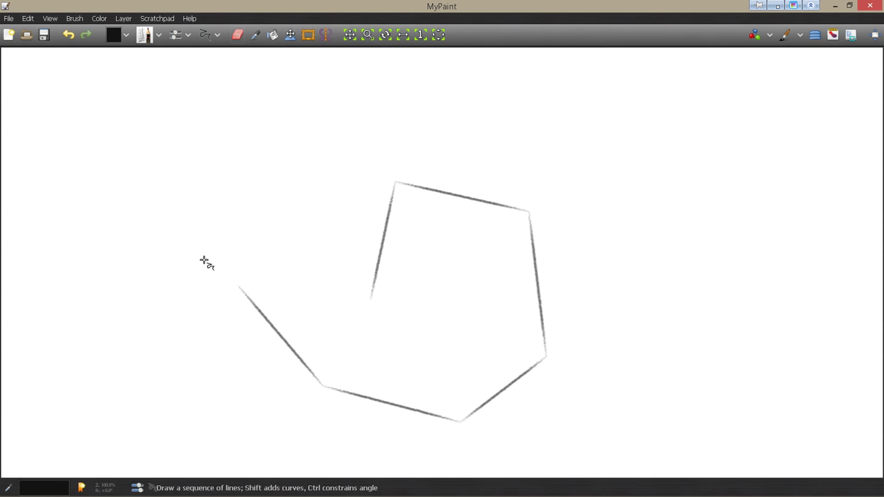
mouse_move(220, 246)
left_mouse_down()
mouse_move(296, 215)
mouse_move(372, 297)
left_mouse_up()
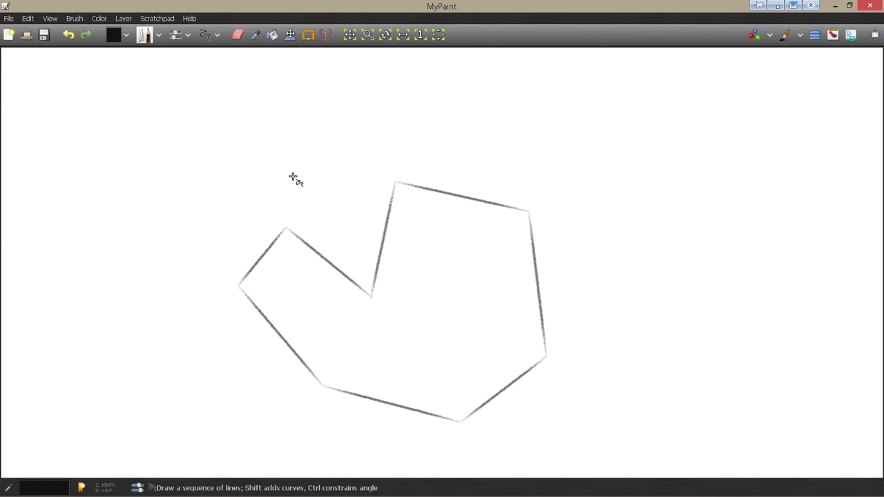
left_click_drag(407, 169, 395, 183)
Step: Undo every segment of the connected polygon until the canvas is empty
key("ctrl+z")
key("ctrl+z")
key("ctrl+z")
key("ctrl+z")
key("ctrl+z")
key("ctrl+z")
key("ctrl+z")
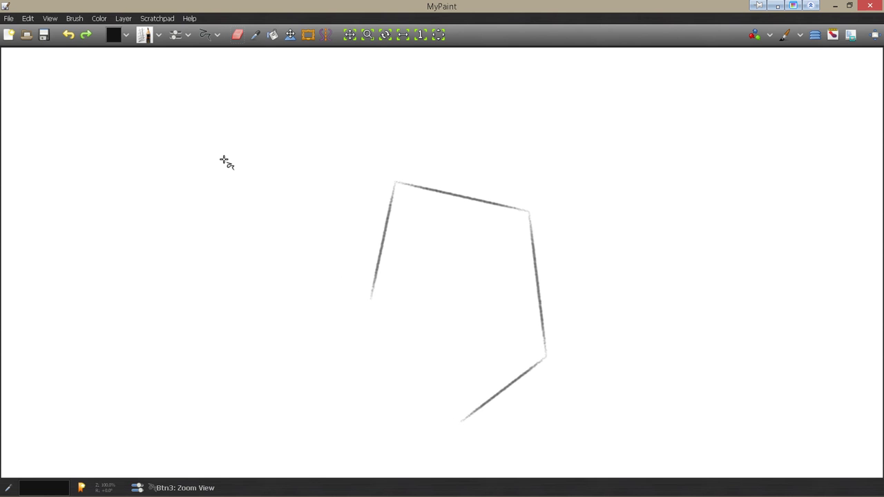
Step: Switch the line mode to Ellipse and try six circles or ellipses near the canvas center, undoing each one
left_click(216, 36)
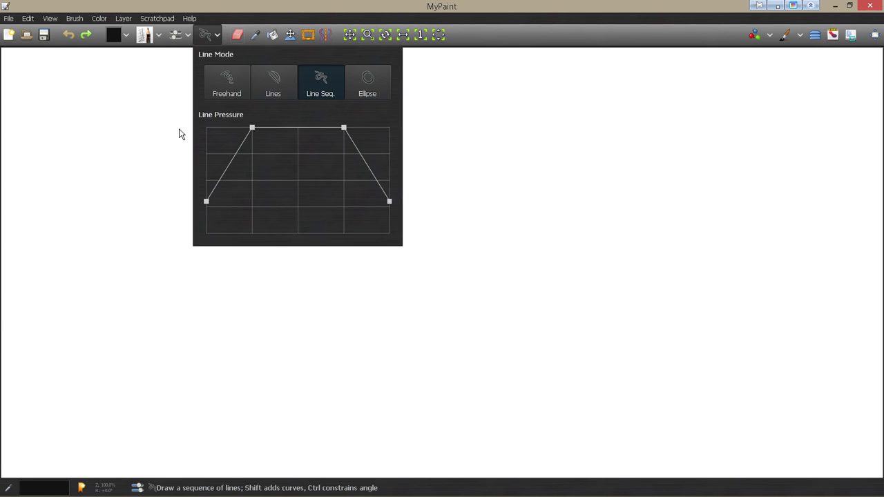
left_click(368, 87)
left_click_drag(451, 183, 378, 258)
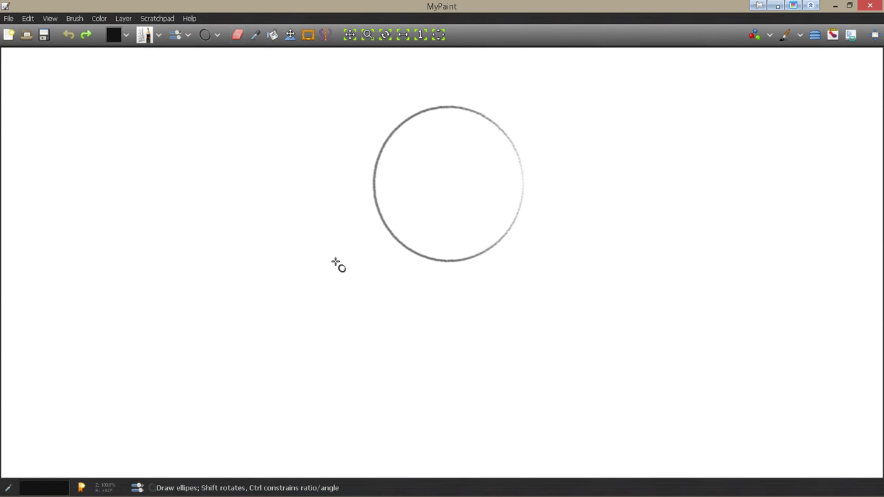
key("ctrl+z")
left_click_drag(420, 213, 331, 297)
key("ctrl+z")
left_click_drag(417, 200, 349, 247)
key("ctrl+z")
mouse_move(426, 200)
left_mouse_down()
mouse_move(394, 217)
mouse_move(357, 268)
left_mouse_up()
key("ctrl+z")
left_click_drag(438, 215, 331, 278)
key("ctrl+z")
left_click_drag(428, 217, 336, 293)
key("ctrl+z")
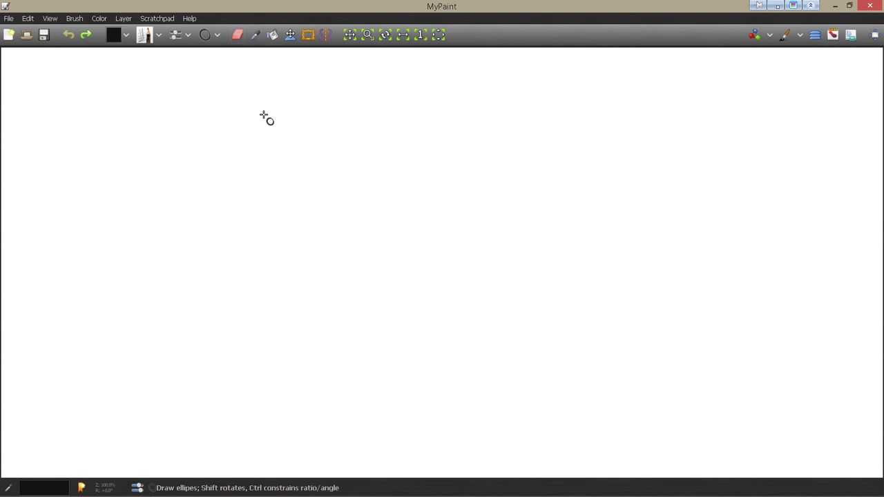
Step: Set the line mode back to Freehand and select the orange-swatch paint brush from Set#2
left_click(218, 36)
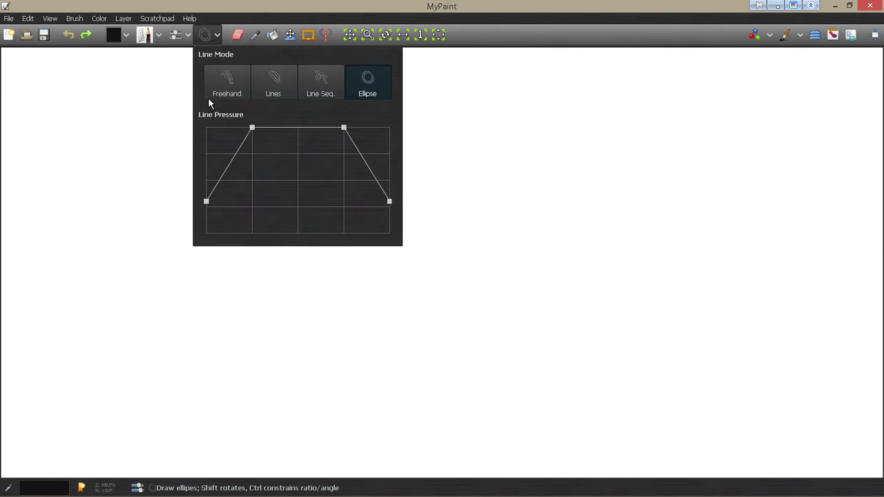
left_click(222, 83)
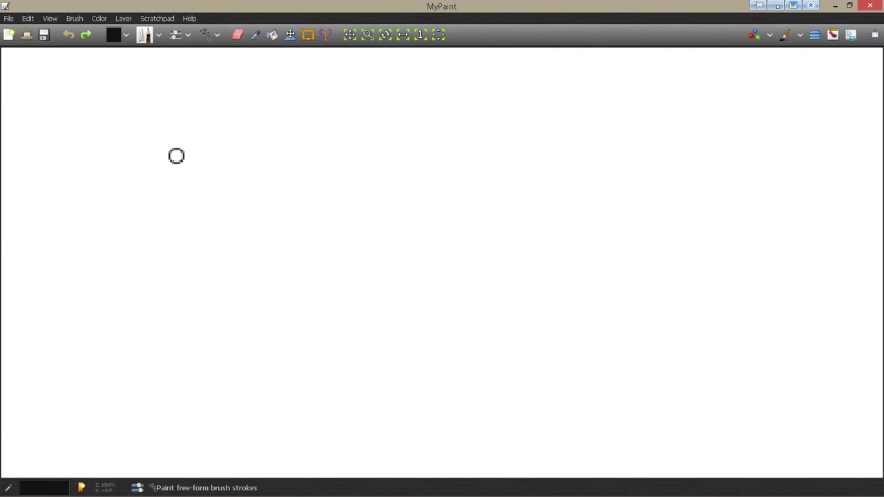
left_click(145, 35)
left_click(243, 156)
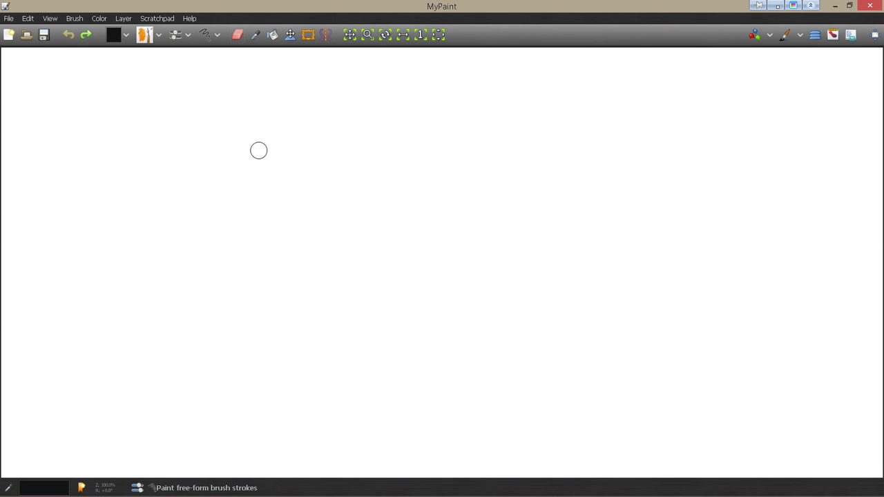
Step: Paint test strokes near the canvas center with the orange-swatch brush and undo them
mouse_move(404, 202)
left_mouse_down()
mouse_move(385, 274)
mouse_move(363, 227)
mouse_move(369, 263)
mouse_move(397, 214)
mouse_move(407, 227)
mouse_move(383, 229)
mouse_move(401, 224)
mouse_move(387, 254)
mouse_move(387, 231)
mouse_move(383, 292)
left_mouse_up()
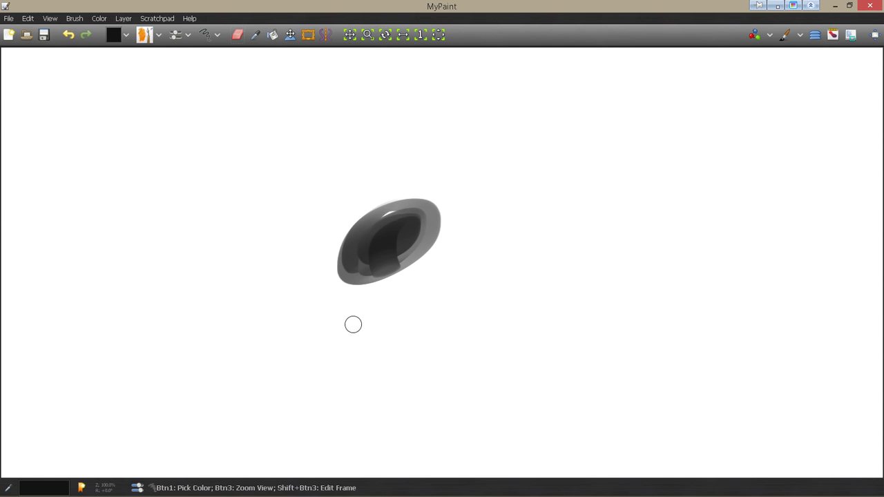
key("ctrl+z")
key("ctrl+z")
key("ctrl+z")
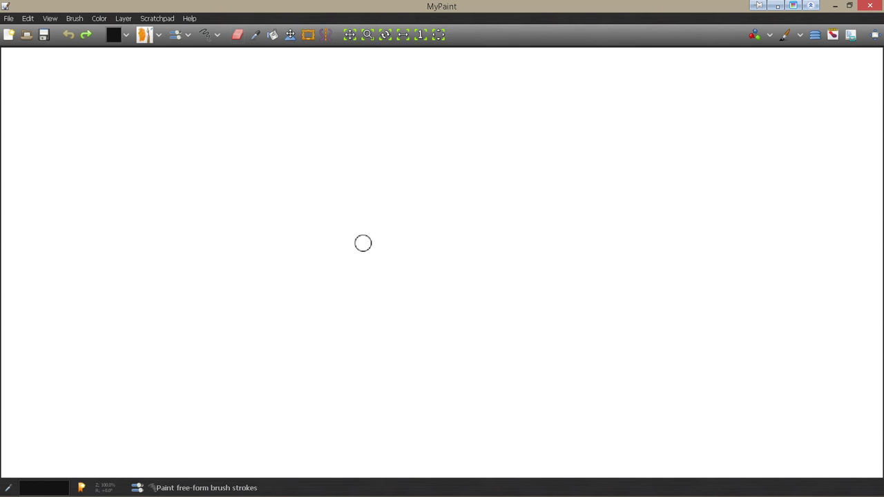
mouse_move(383, 244)
left_mouse_down()
mouse_move(380, 298)
mouse_move(379, 287)
mouse_move(416, 274)
mouse_move(369, 296)
left_mouse_up()
key("ctrl+z")
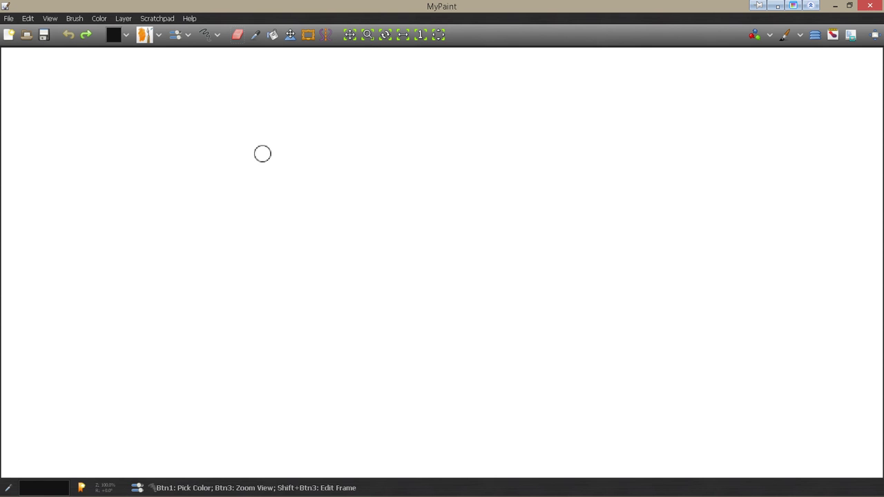
Step: Choose the tan-swatch brush from Set#2, paint a curved test stroke and undo it
left_click(159, 36)
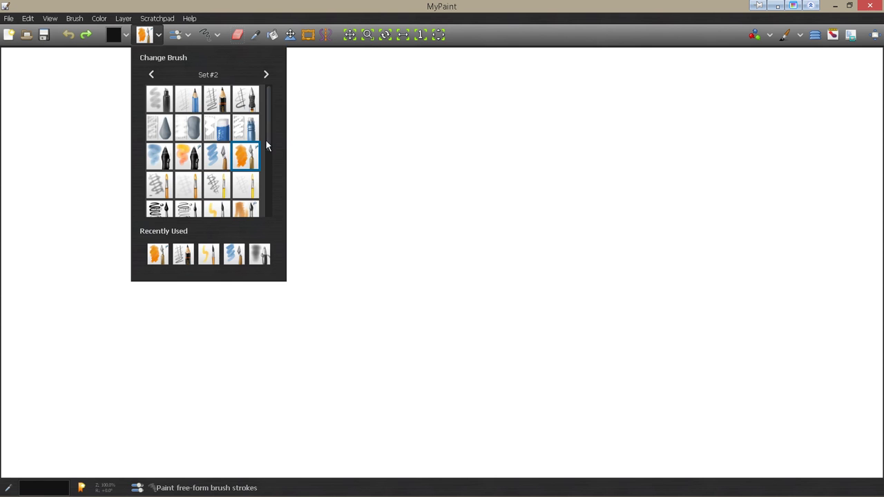
left_click_drag(269, 130, 263, 162)
left_click(246, 169)
left_click_drag(333, 202, 273, 285)
left_click_drag(297, 217, 386, 165)
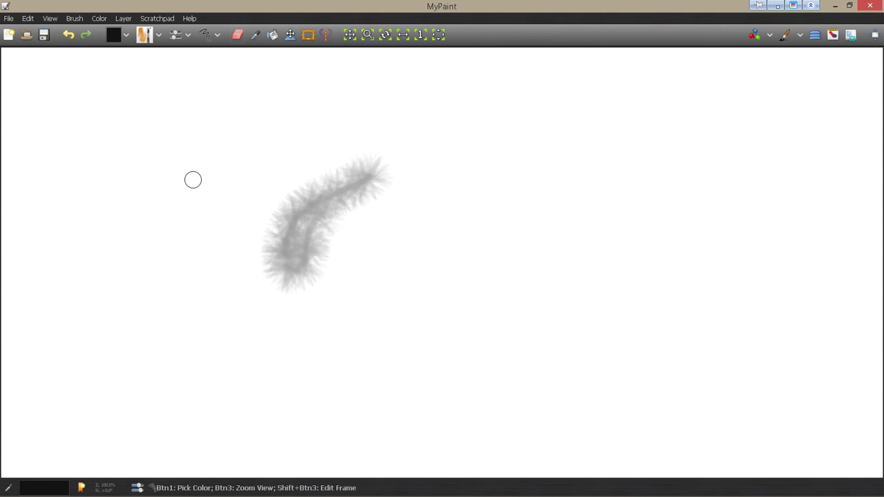
key("ctrl+z")
Step: Choose the red-swatch brush from Set#2, paint a test stroke and undo it
left_click(158, 36)
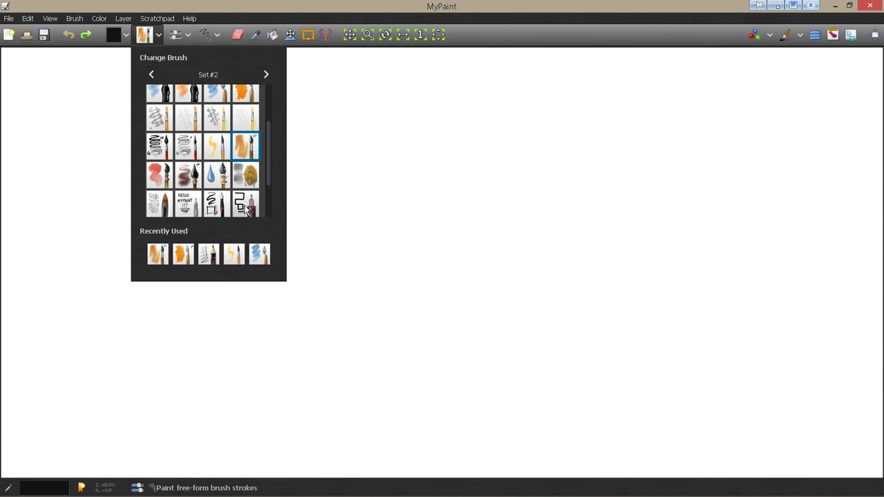
left_click(158, 178)
mouse_move(310, 225)
left_mouse_down()
mouse_move(256, 276)
mouse_move(273, 236)
mouse_move(322, 205)
mouse_move(228, 271)
left_mouse_up()
key("ctrl+z")
Step: Select the pen brush at the end of the first row in Set#2
left_click(155, 37)
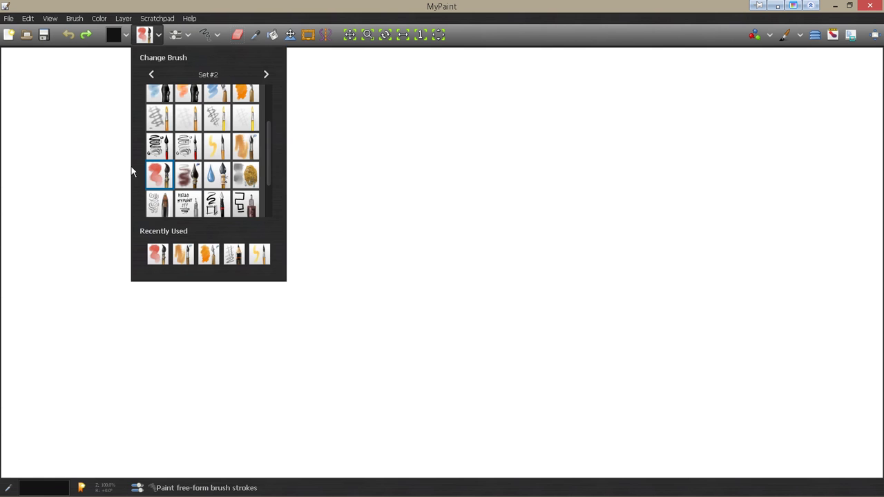
scroll(272, 162, "up", 3)
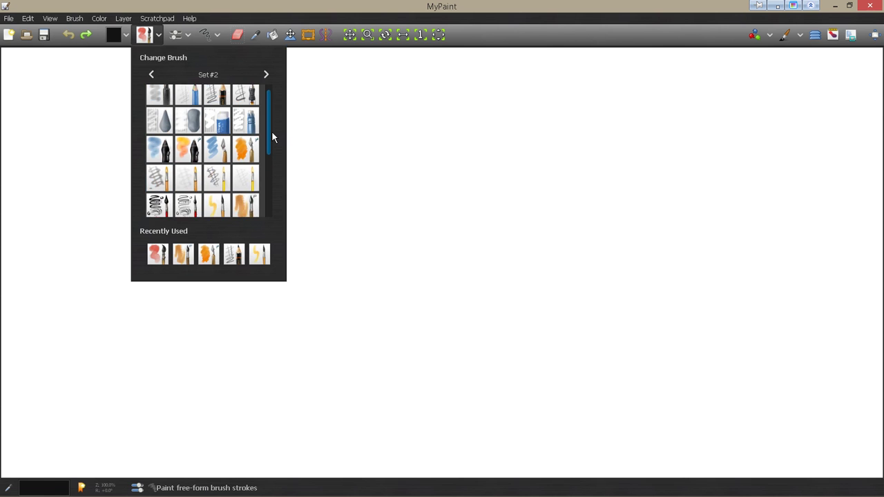
scroll(270, 109, "up", 1)
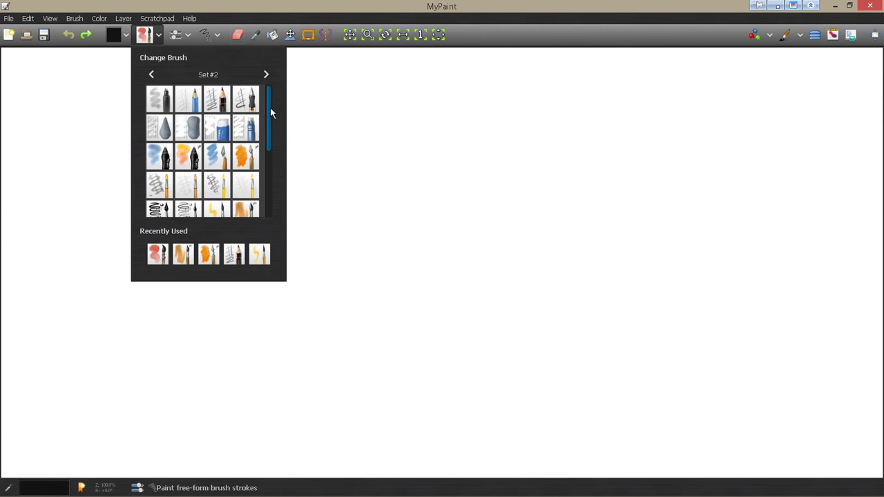
left_click(230, 102)
Step: Sketch circular test loops with the pen brush and undo them
mouse_move(342, 181)
left_mouse_down()
mouse_move(269, 289)
mouse_move(326, 169)
mouse_move(232, 245)
mouse_move(336, 188)
left_mouse_up()
key("ctrl+z")
mouse_move(279, 252)
left_mouse_down()
mouse_move(351, 244)
mouse_move(315, 241)
left_mouse_up()
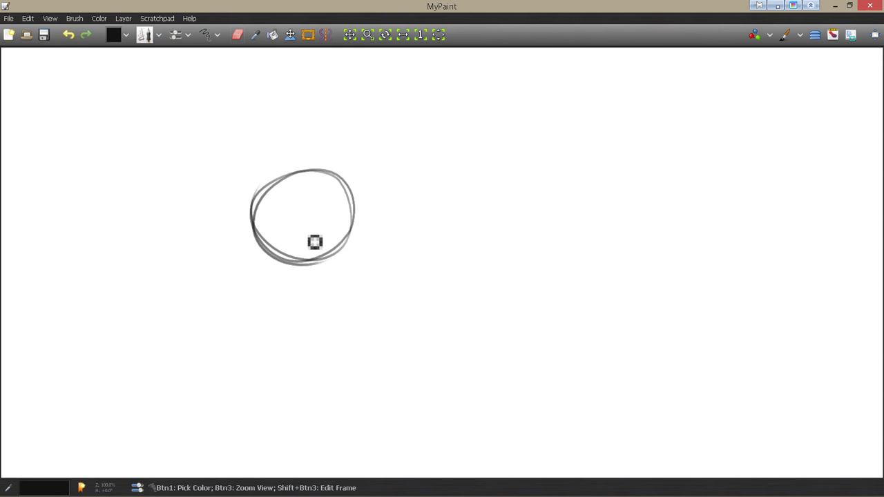
key("ctrl+z")
key("ctrl+z")
key("ctrl+z")
Step: Draw overlapping circles, turn on the Eraser to rub out part of them, and undo all the strokes
mouse_move(342, 175)
left_mouse_down()
mouse_move(393, 253)
mouse_move(415, 210)
mouse_move(400, 192)
mouse_move(338, 185)
left_mouse_up()
left_click(237, 35)
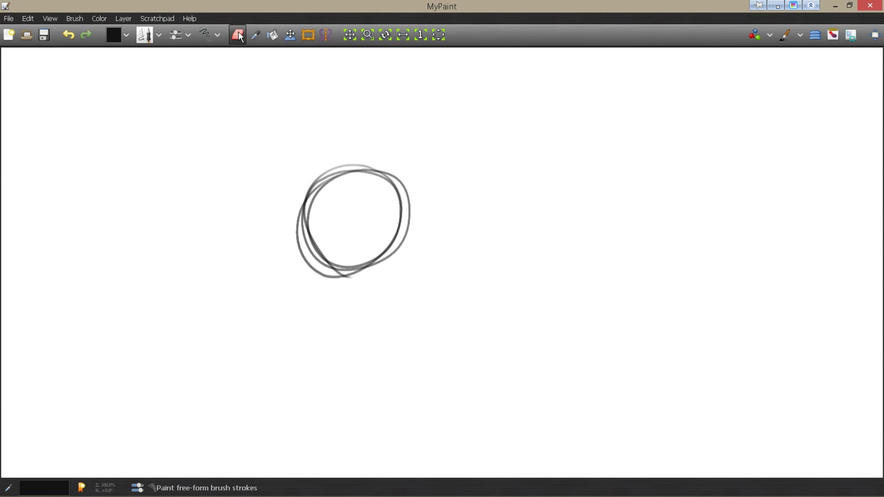
mouse_move(328, 180)
left_mouse_down()
mouse_move(300, 200)
mouse_move(337, 189)
mouse_move(345, 160)
mouse_move(308, 212)
mouse_move(336, 286)
mouse_move(394, 272)
mouse_move(376, 196)
left_mouse_up()
key("ctrl+z")
key("ctrl+z")
key("ctrl+z")
key("ctrl+z")
key("ctrl+z")
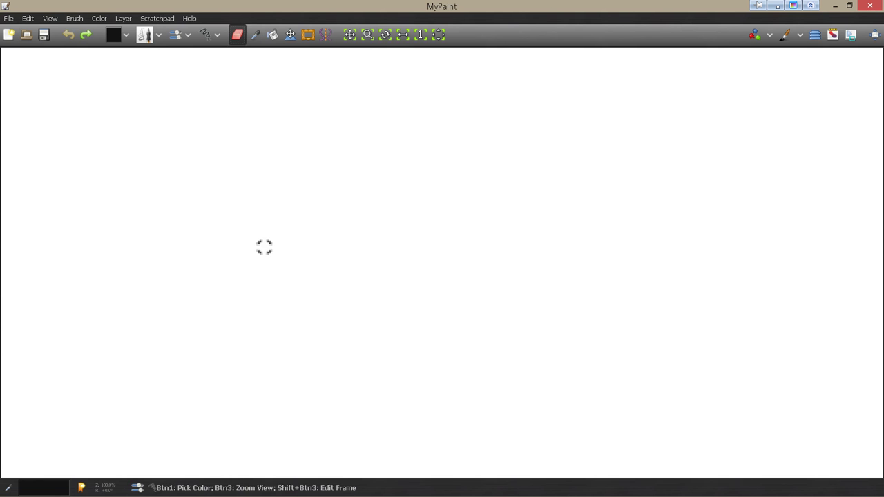
Step: Look through the brush sets from Set#2 through Experimental and Favorites to Set#1, leaving the brush selection unchanged
left_click(145, 35)
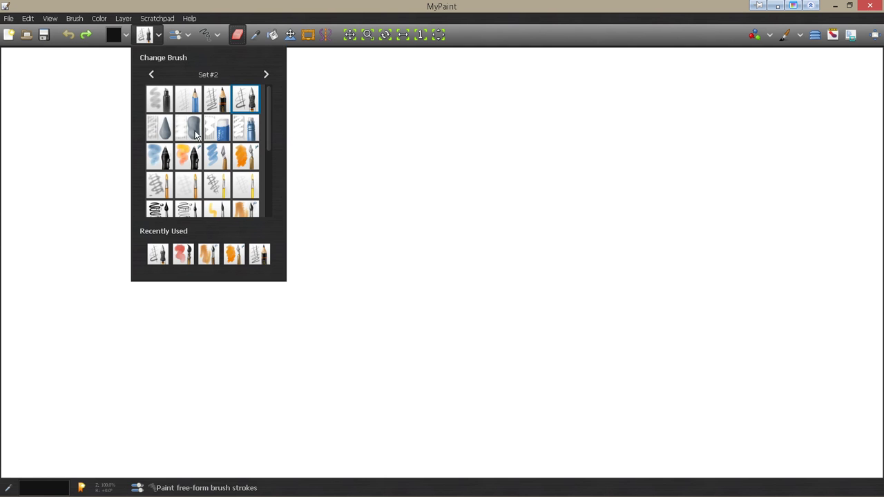
mouse_move(270, 124)
left_mouse_down()
mouse_move(268, 210)
mouse_move(269, 81)
left_mouse_up()
left_click(266, 74)
left_click(266, 75)
left_click(266, 76)
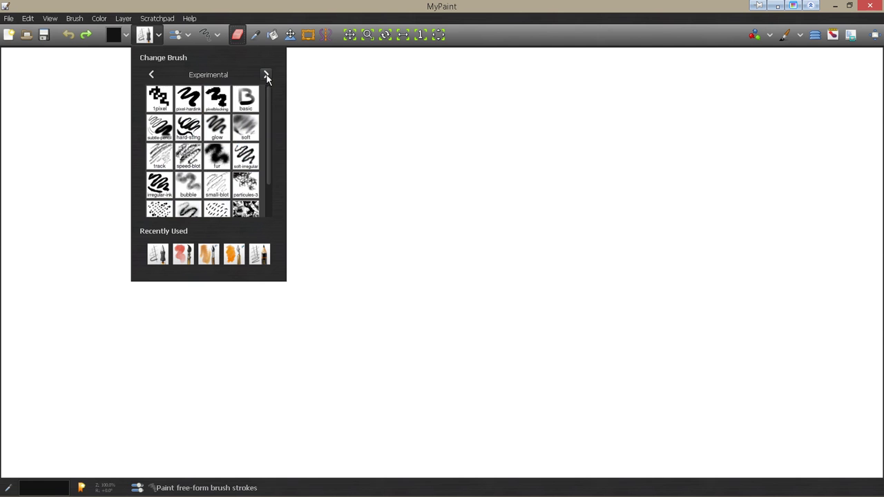
left_click(266, 75)
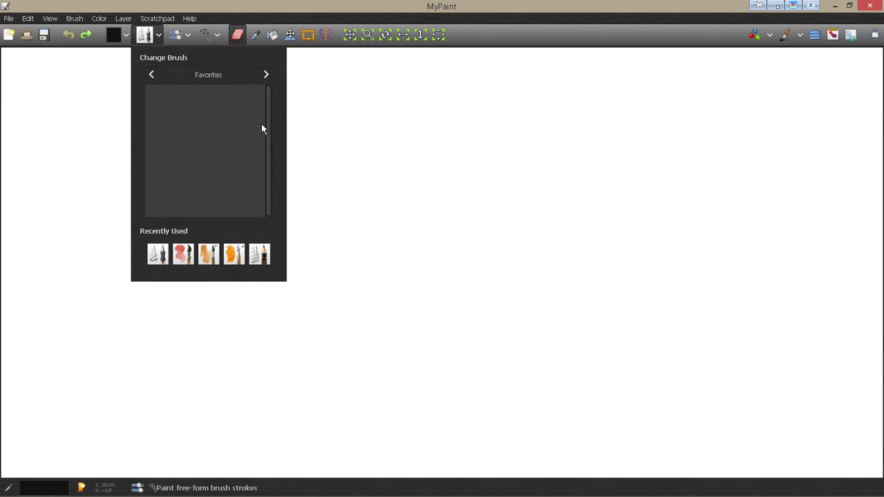
left_click(266, 74)
mouse_move(268, 129)
left_mouse_down()
mouse_move(266, 188)
mouse_move(270, 105)
mouse_move(264, 194)
left_mouse_up()
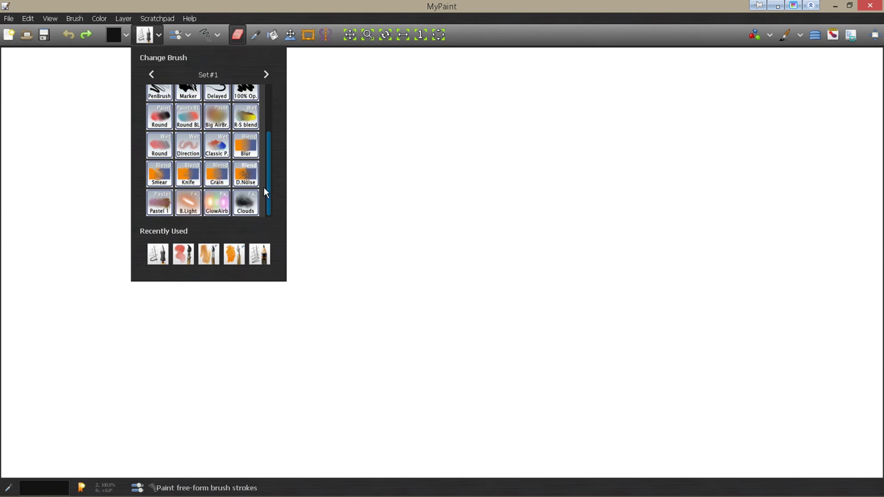
left_click(312, 129)
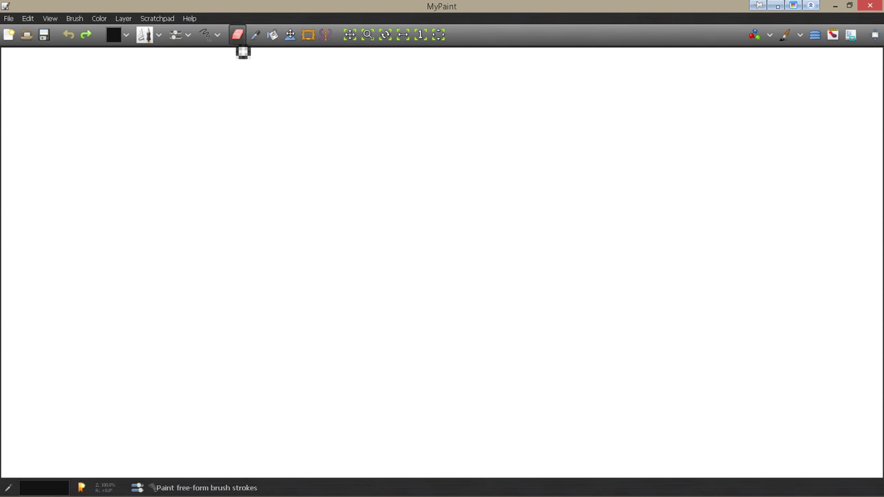
Step: Draw a looping circle, rub out parts with the Eraser, draw a second circle with the Eraser off, and undo all strokes
left_click_drag(336, 157, 293, 205)
mouse_move(312, 239)
left_mouse_down()
mouse_move(375, 191)
mouse_move(345, 234)
mouse_move(299, 242)
mouse_move(316, 171)
mouse_move(335, 196)
mouse_move(330, 175)
mouse_move(338, 169)
mouse_move(328, 183)
mouse_move(351, 219)
left_mouse_up()
key("e")
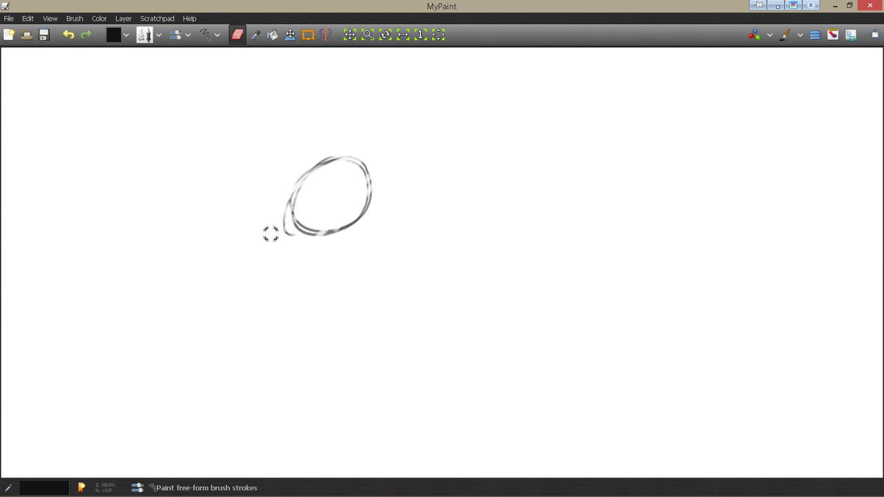
key("e")
mouse_move(391, 171)
left_mouse_down()
mouse_move(454, 163)
mouse_move(382, 210)
mouse_move(378, 195)
left_mouse_up()
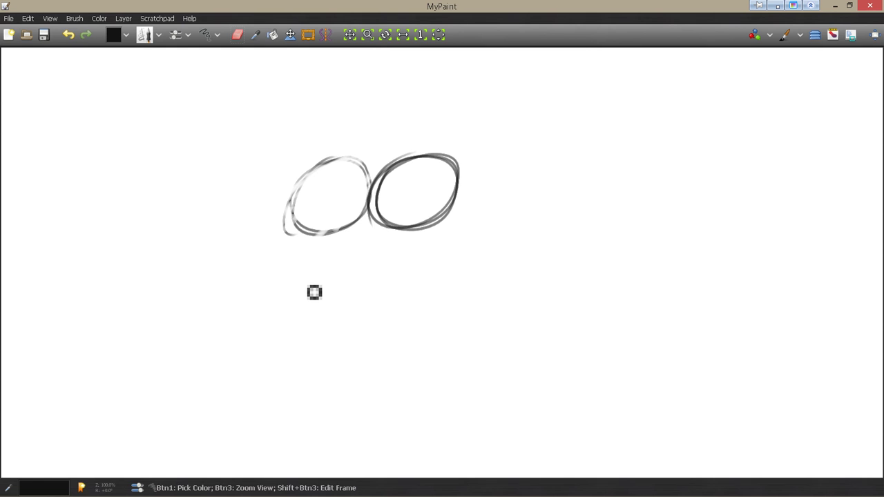
key("ctrl+z")
key("ctrl+z")
key("ctrl+z")
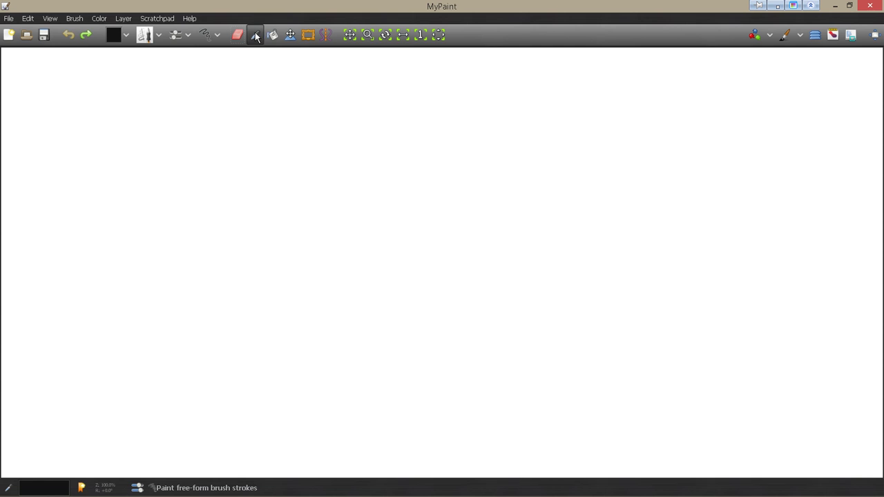
Step: Draw a looping circle, shift its layer with the Move Layer tool, sketch another circle beside it, and undo everything
left_click(290, 36)
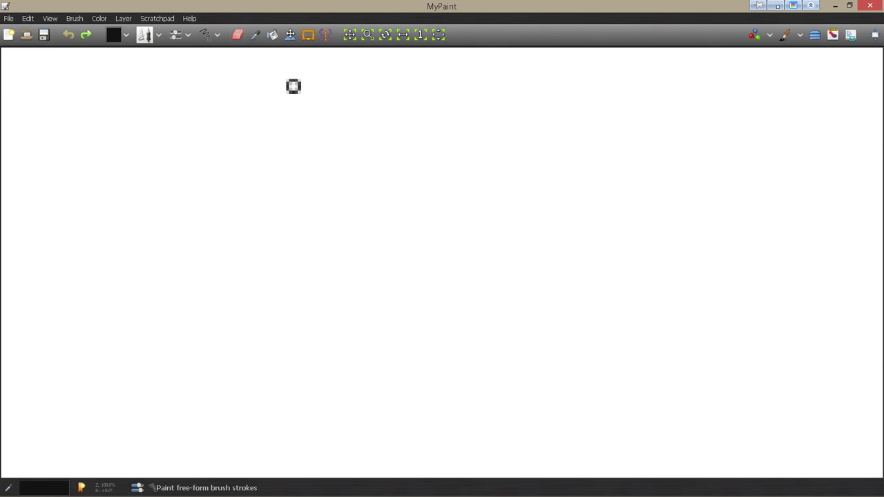
mouse_move(364, 176)
left_mouse_down()
mouse_move(338, 255)
mouse_move(420, 238)
mouse_move(302, 272)
mouse_move(405, 176)
mouse_move(360, 203)
mouse_move(392, 265)
left_mouse_up()
left_click(291, 34)
mouse_move(407, 247)
left_mouse_down()
mouse_move(377, 299)
mouse_move(382, 214)
mouse_move(373, 185)
mouse_move(374, 225)
mouse_move(399, 257)
mouse_move(391, 236)
left_mouse_up()
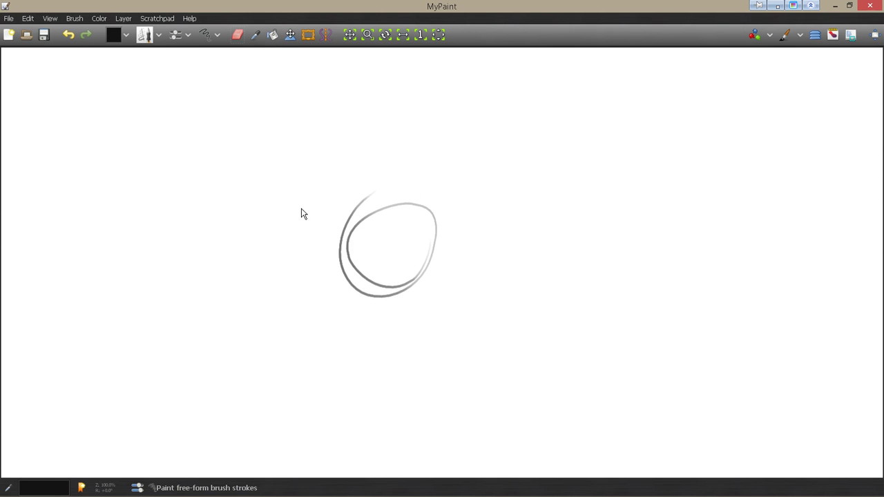
left_click(290, 35)
mouse_move(349, 275)
left_mouse_down()
mouse_move(339, 290)
mouse_move(402, 164)
mouse_move(363, 270)
mouse_move(346, 277)
mouse_move(471, 221)
mouse_move(476, 182)
mouse_move(514, 191)
mouse_move(470, 261)
mouse_move(379, 278)
mouse_move(466, 266)
mouse_move(473, 234)
mouse_move(438, 231)
mouse_move(476, 231)
mouse_move(453, 228)
left_mouse_up()
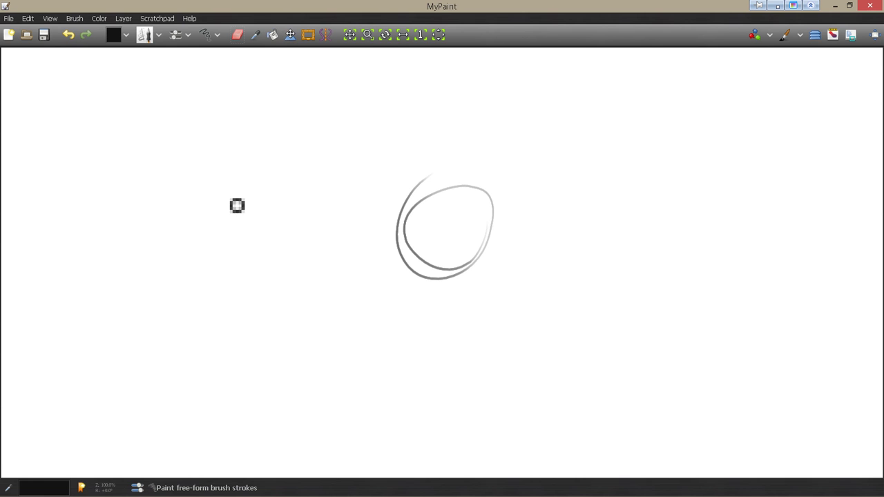
mouse_move(338, 179)
left_mouse_down()
mouse_move(320, 262)
mouse_move(380, 199)
mouse_move(300, 253)
left_mouse_up()
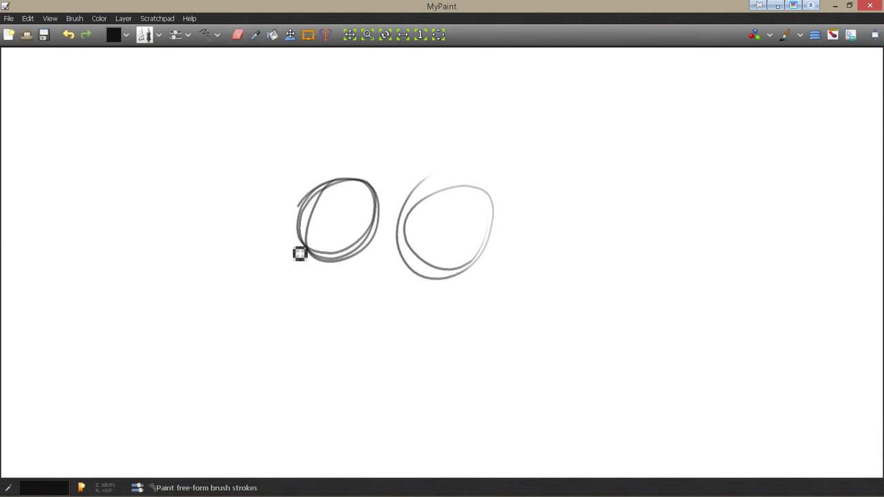
key("ctrl+z")
key("ctrl+z")
key("ctrl+z")
key("ctrl+z")
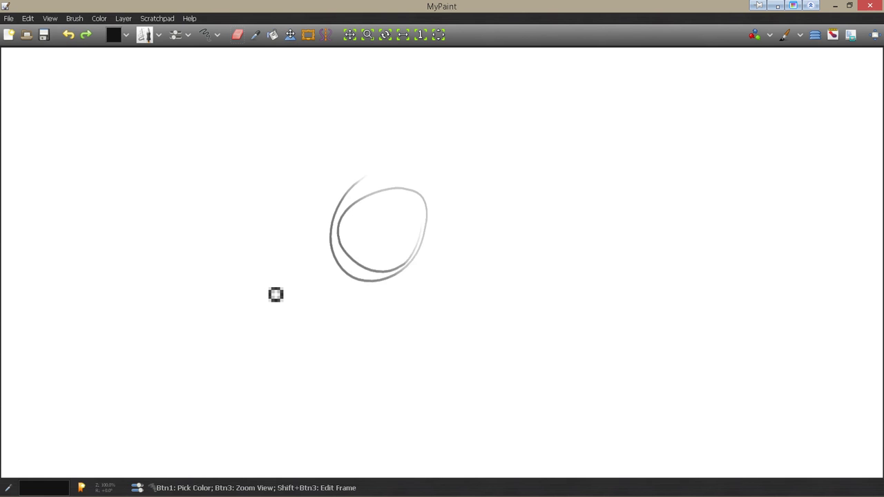
Step: Turn on the document frame, reposition it, and enlarge it by pulling its two upper corners outward
left_click(309, 35)
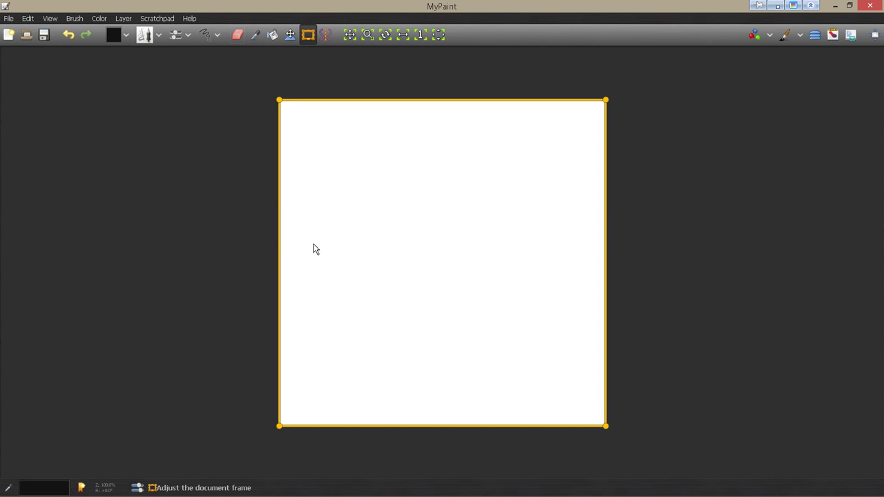
left_click_drag(367, 302, 377, 264)
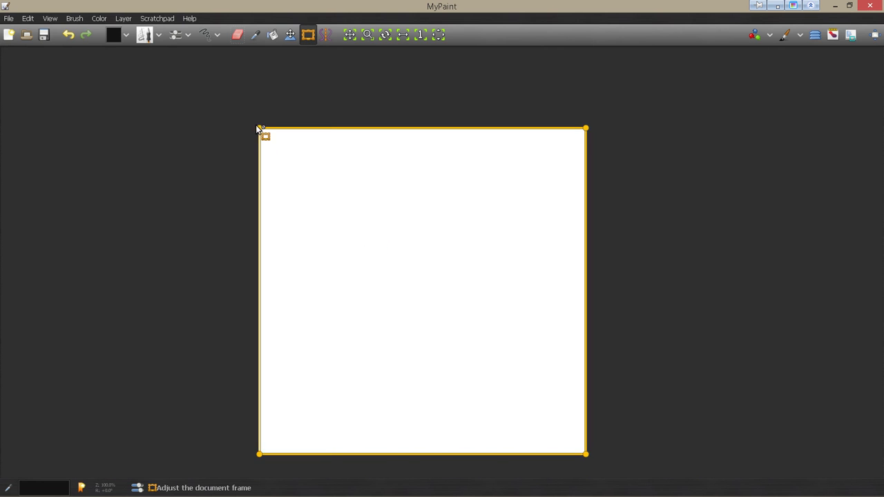
left_click_drag(261, 136, 173, 117)
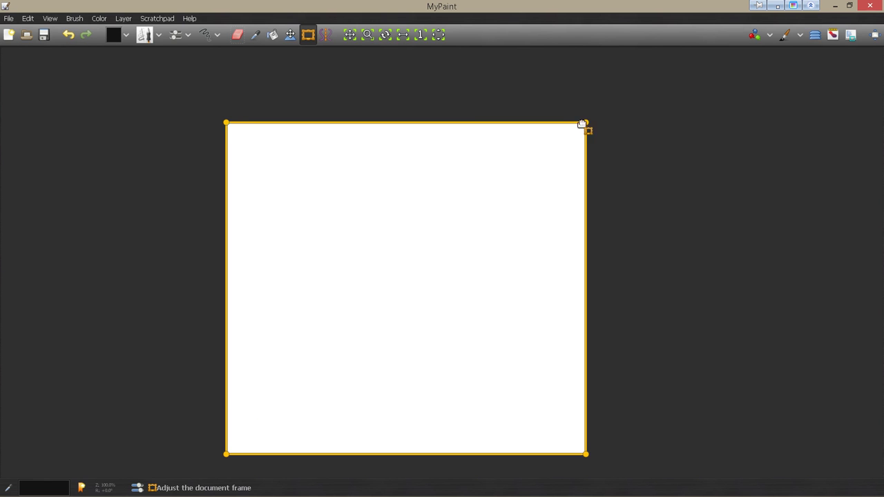
left_click_drag(603, 113, 614, 103)
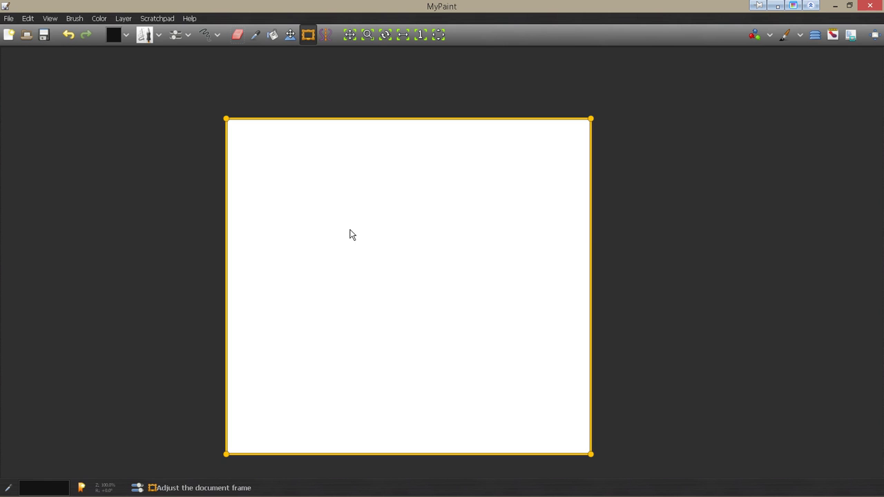
key("Escape")
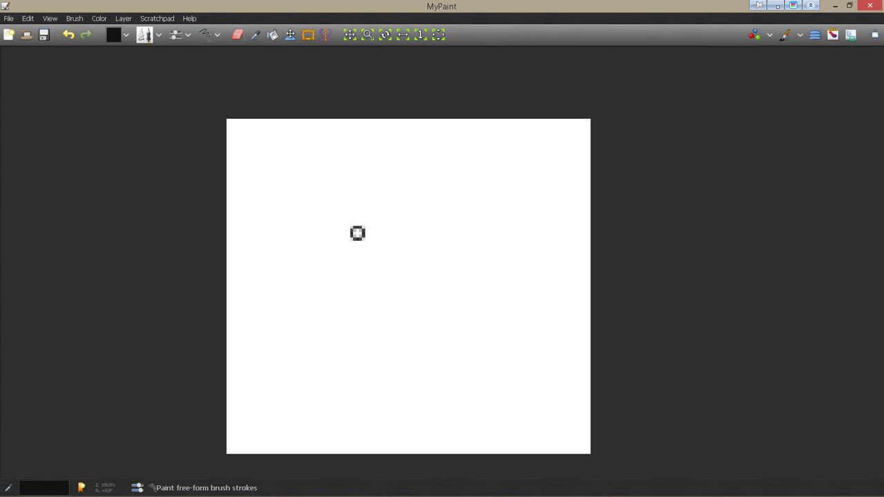
Step: Sketch test strokes inside the frame and undo them together with the frame changes
mouse_move(341, 218)
left_mouse_down()
mouse_move(383, 310)
mouse_move(325, 282)
mouse_move(416, 242)
mouse_move(413, 284)
mouse_move(371, 315)
left_mouse_up()
mouse_move(333, 248)
left_mouse_down()
mouse_move(393, 221)
mouse_move(397, 315)
left_mouse_up()
key("ctrl+z")
key("ctrl+z")
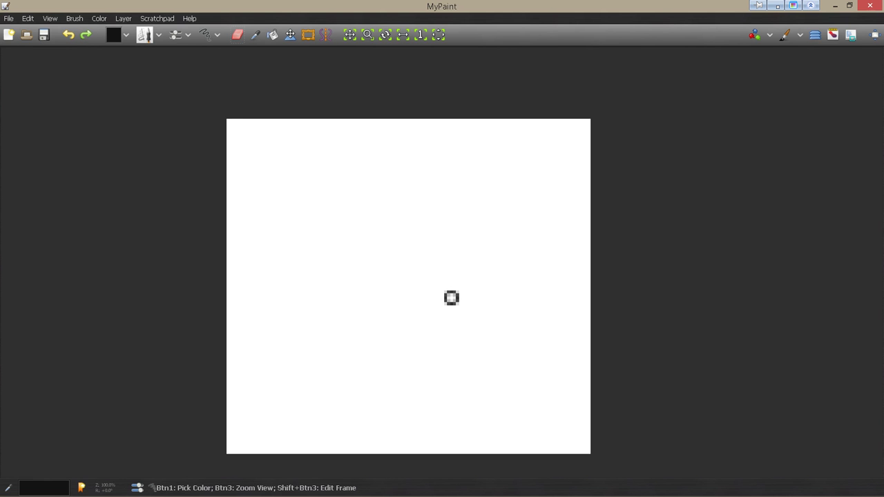
key("ctrl+z")
mouse_move(353, 218)
left_mouse_down()
mouse_move(405, 219)
mouse_move(344, 239)
mouse_move(369, 325)
left_mouse_up()
key("ctrl+z")
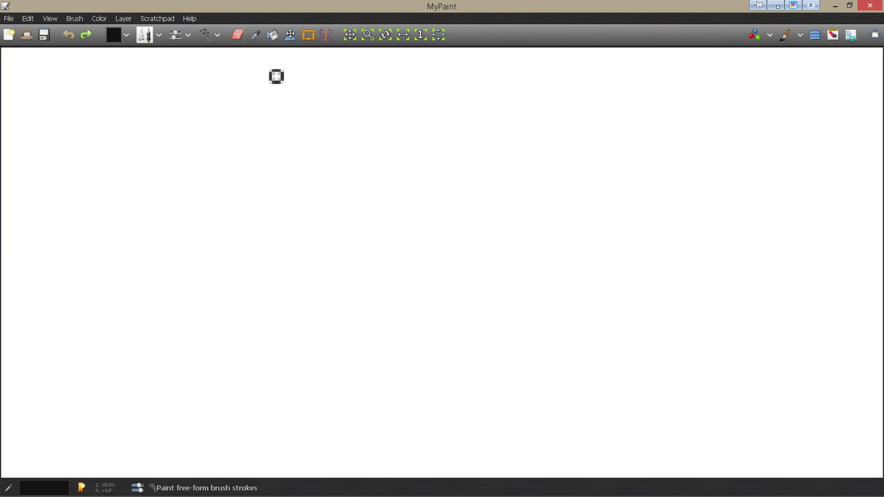
Step: Turn on the document frame again and show the options for the current mode
left_click(309, 36)
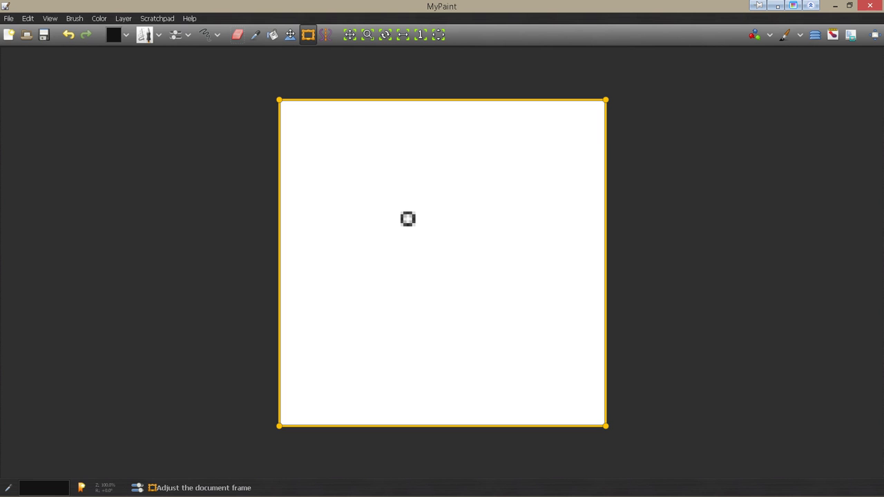
left_click(122, 19)
left_click(113, 18)
left_click(110, 19)
left_click(48, 19)
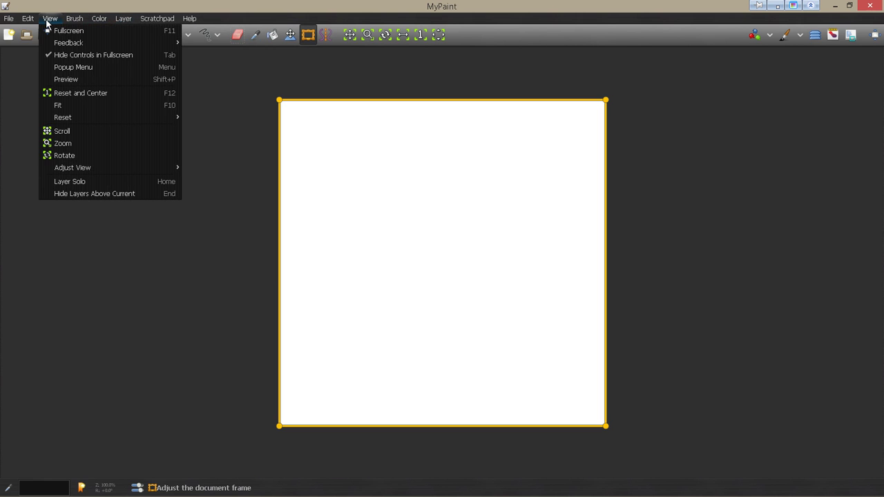
left_click(48, 21)
left_click(30, 20)
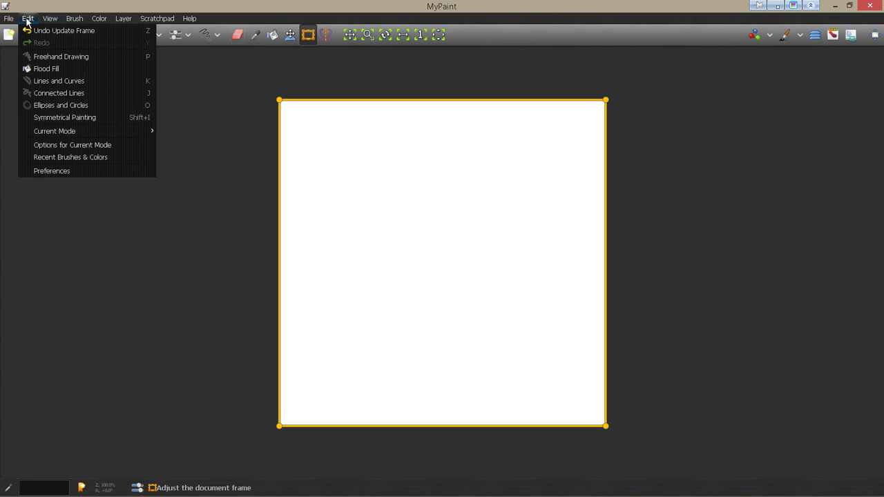
left_click(45, 147)
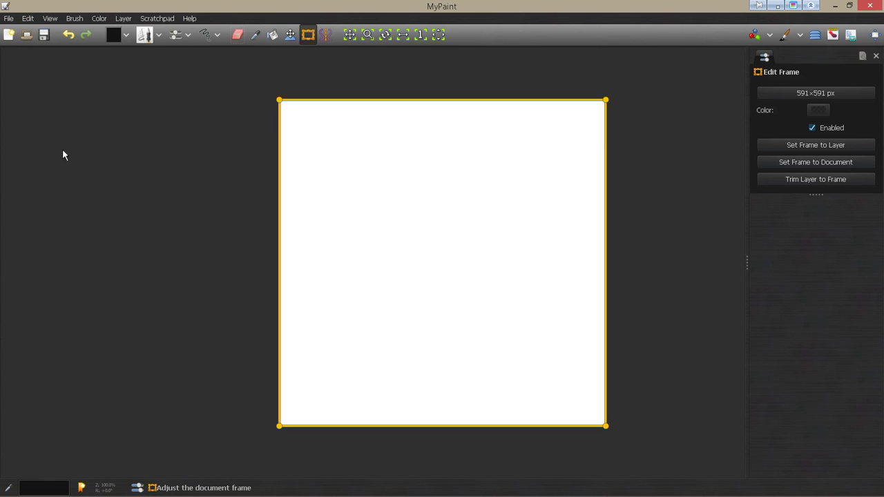
Step: Check the frame size settings, accept them as they are, close the frame options, and undo the frame
left_click(787, 96)
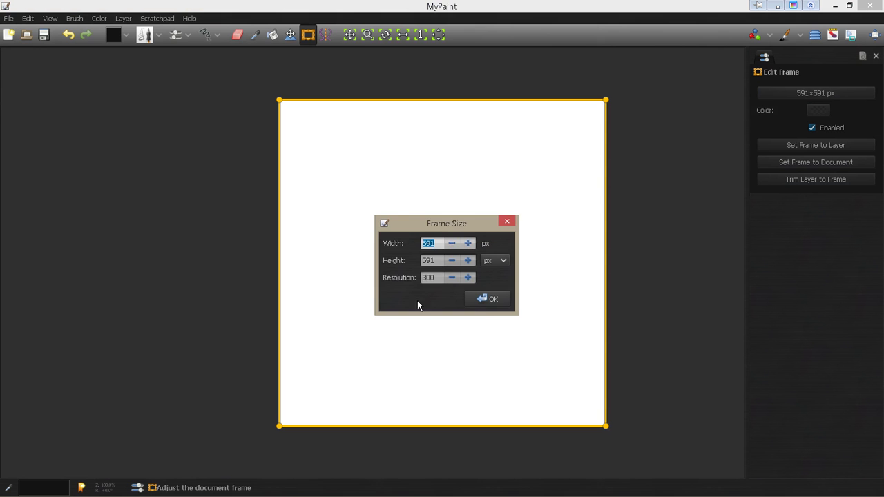
left_click(493, 300)
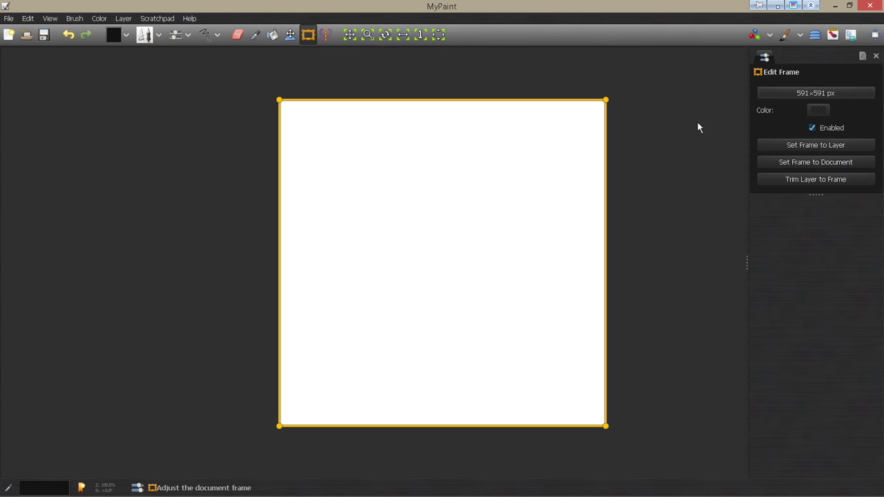
left_click(877, 56)
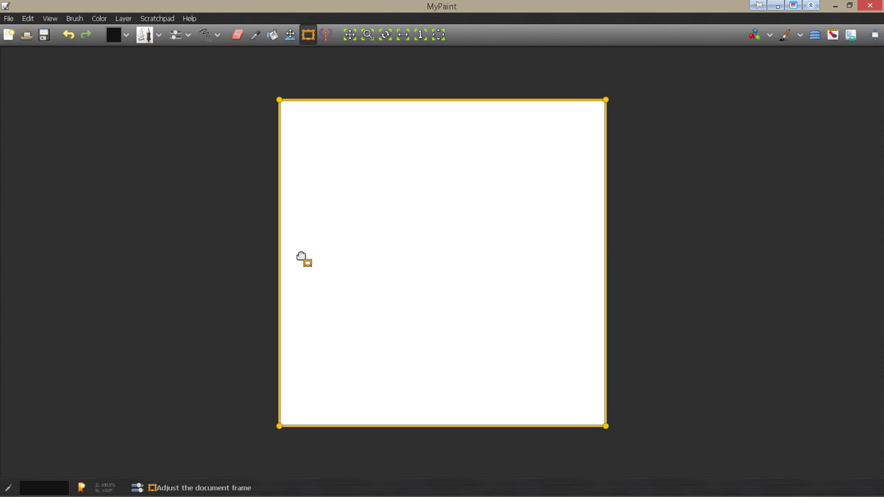
key("Escape")
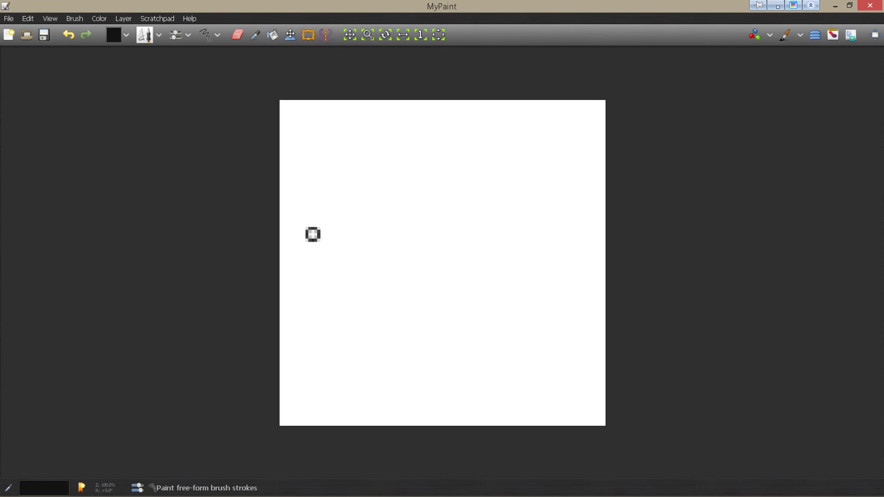
key("ctrl+z")
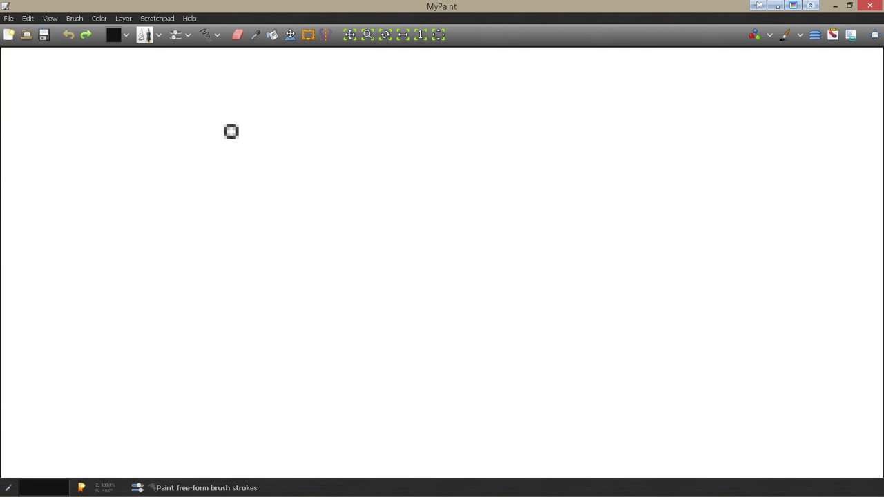
Step: Sketch mirrored loops with symmetrical painting on, add unmirrored circles with it off, and undo all the strokes
left_click(326, 35)
mouse_move(383, 153)
left_mouse_down()
mouse_move(365, 256)
mouse_move(394, 205)
mouse_move(378, 167)
mouse_move(362, 248)
mouse_move(375, 169)
mouse_move(338, 252)
mouse_move(382, 224)
mouse_move(366, 173)
mouse_move(356, 252)
mouse_move(412, 189)
mouse_move(335, 205)
mouse_move(337, 256)
mouse_move(380, 229)
mouse_move(377, 182)
mouse_move(422, 215)
mouse_move(320, 245)
mouse_move(376, 144)
mouse_move(406, 148)
mouse_move(389, 153)
mouse_move(328, 225)
mouse_move(409, 194)
mouse_move(327, 221)
left_mouse_up()
left_click(328, 36)
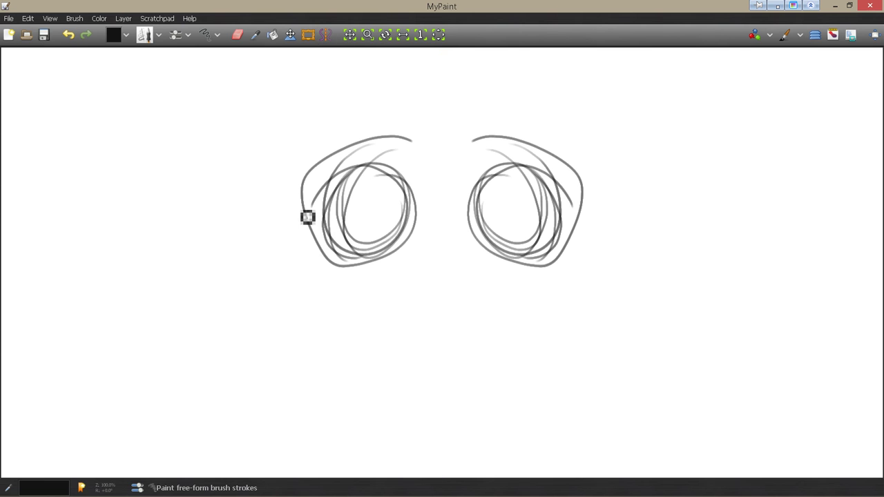
mouse_move(288, 211)
left_mouse_down()
mouse_move(294, 237)
mouse_move(335, 249)
mouse_move(353, 241)
left_mouse_up()
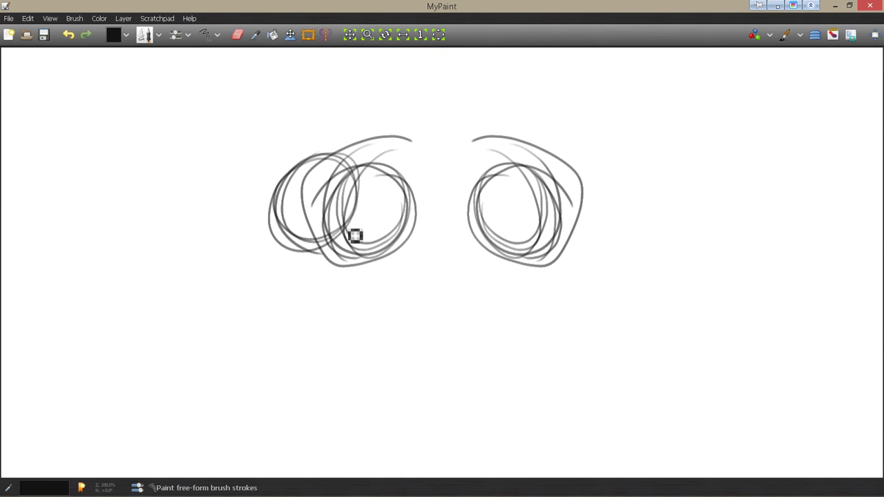
key("ctrl+z")
key("ctrl+z")
key("ctrl+z")
key("ctrl+z")
key("ctrl+z")
key("ctrl+z")
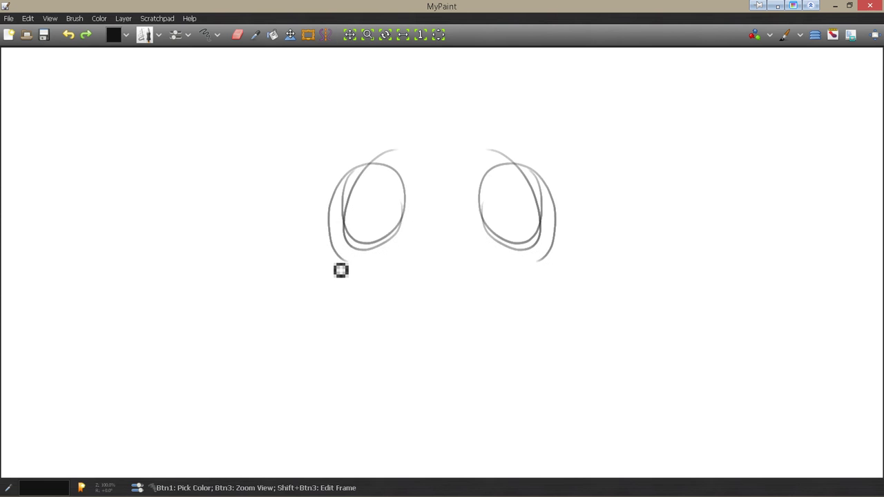
Step: Draw a circle without symmetry and another with symmetry on, undo both, and turn symmetrical painting off
mouse_move(356, 179)
left_mouse_down()
mouse_move(391, 243)
mouse_move(408, 182)
mouse_move(334, 196)
mouse_move(352, 249)
mouse_move(322, 246)
mouse_move(332, 280)
left_mouse_up()
left_click(326, 36)
mouse_move(329, 231)
left_mouse_down()
mouse_move(381, 235)
mouse_move(305, 257)
left_mouse_up()
key("ctrl+z")
key("ctrl+z")
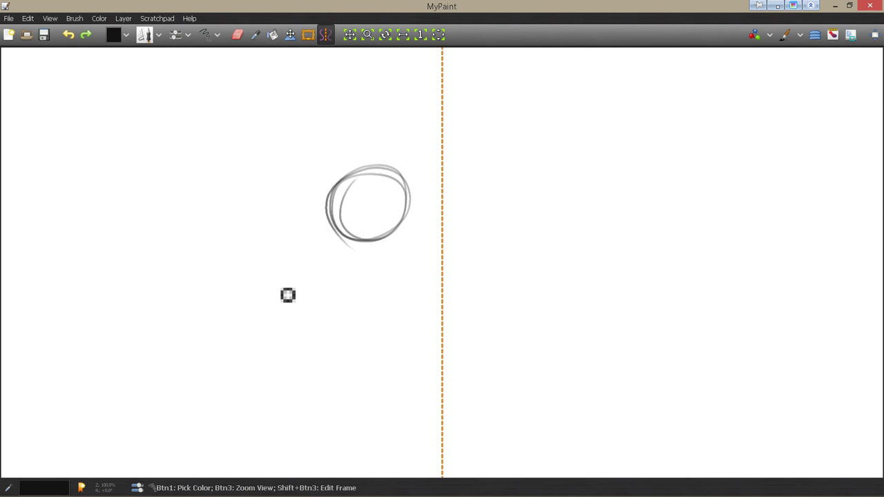
key("ctrl+z")
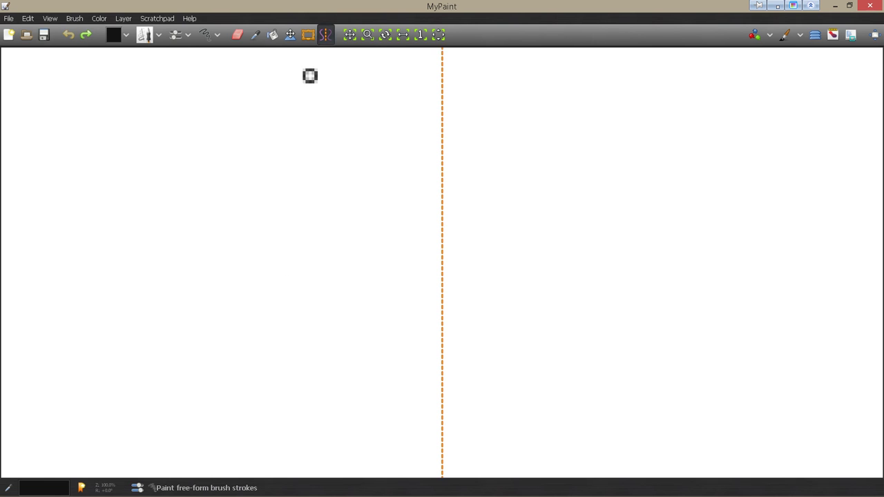
left_click(326, 35)
Step: Draw an overlapping looped circle near the canvas centre and pan the canvas view sideways
mouse_move(371, 194)
left_mouse_down()
mouse_move(345, 215)
mouse_move(339, 237)
mouse_move(391, 209)
mouse_move(435, 205)
mouse_move(361, 229)
mouse_move(409, 211)
left_mouse_up()
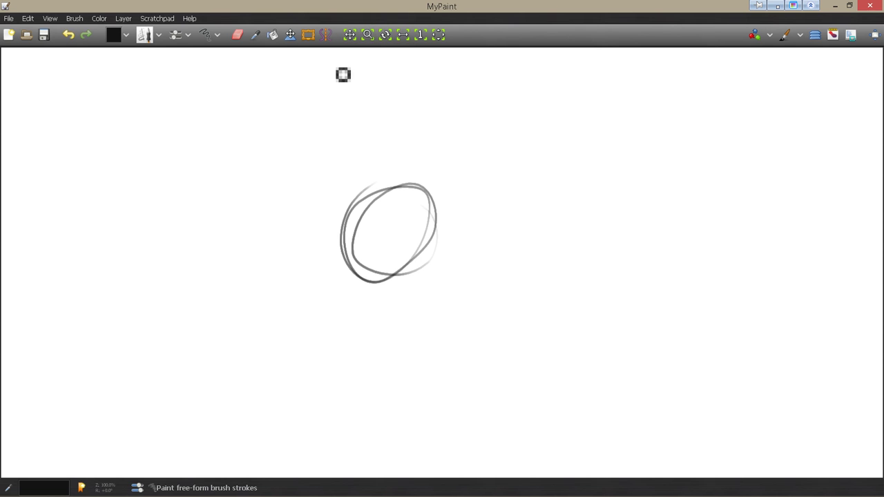
left_click(350, 34)
mouse_move(380, 222)
left_mouse_down()
mouse_move(341, 272)
mouse_move(328, 229)
mouse_move(465, 197)
mouse_move(449, 214)
left_mouse_up()
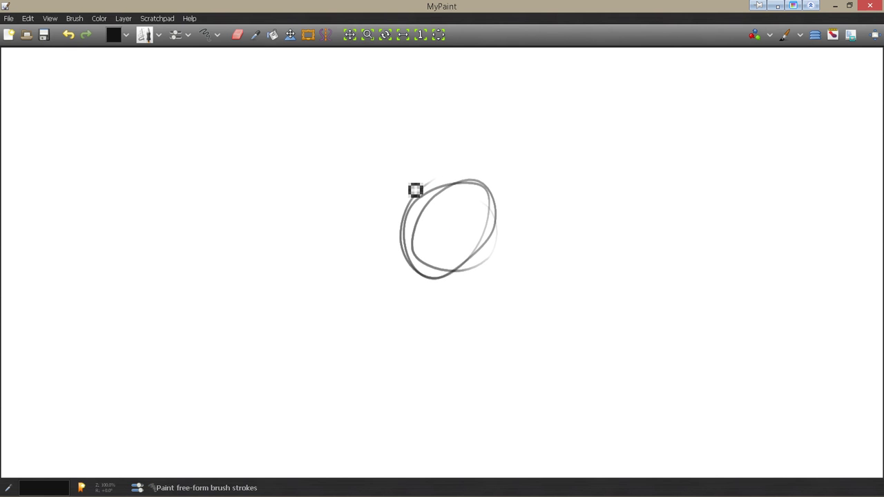
Step: Try the Move Layer and canvas pan tools in turn, shifting the circle slightly downward, and return to freehand painting
left_click(290, 34)
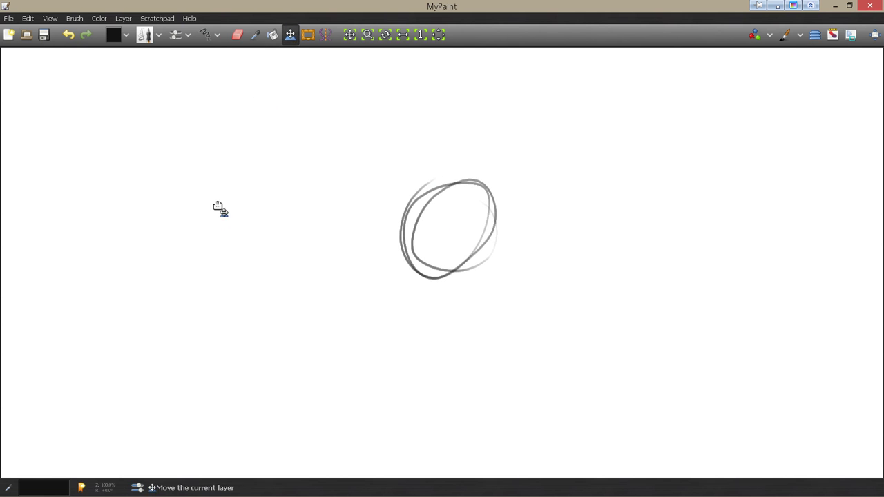
left_click(349, 36)
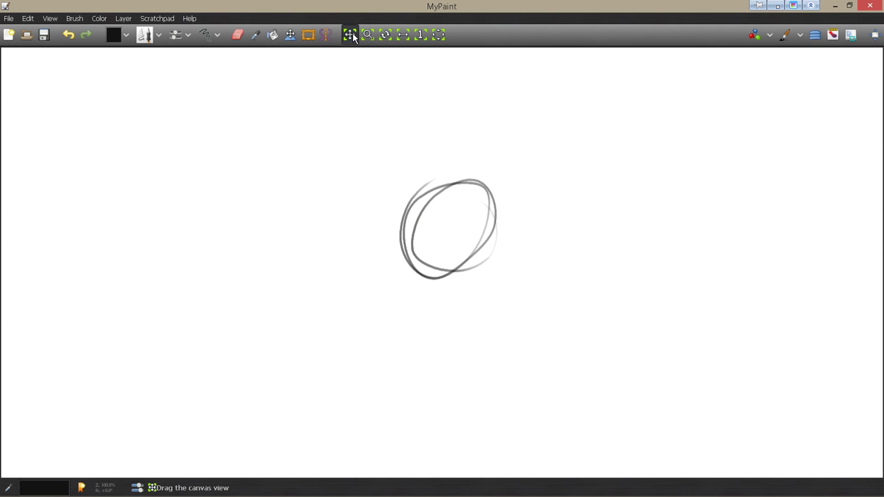
mouse_move(435, 220)
left_mouse_down()
mouse_move(336, 296)
mouse_move(395, 203)
mouse_move(447, 228)
left_mouse_up()
key("m")
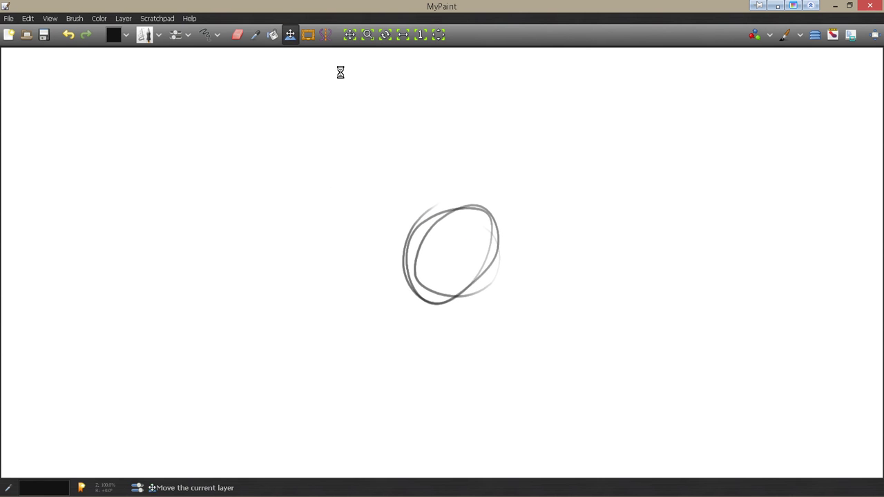
key("b")
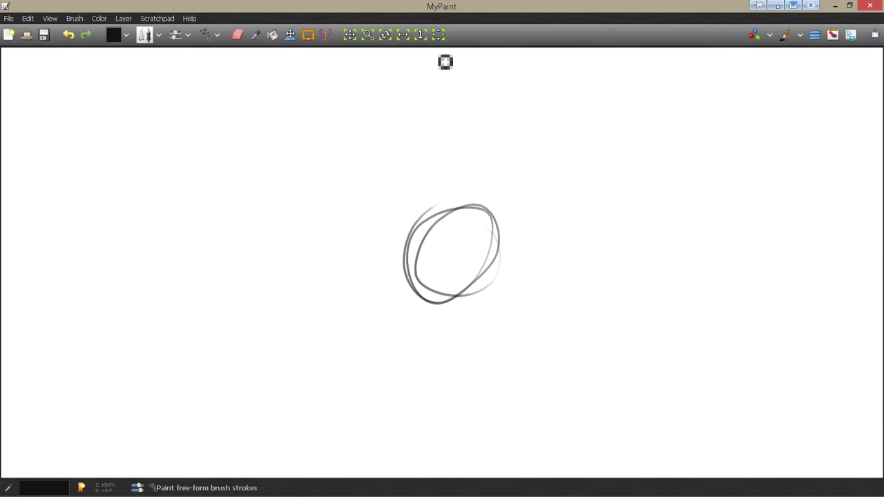
Step: Rotate the canvas view in both directions, mirror it horizontally, and look through the Adjust View options
left_click(385, 35)
left_click_drag(310, 251, 311, 279)
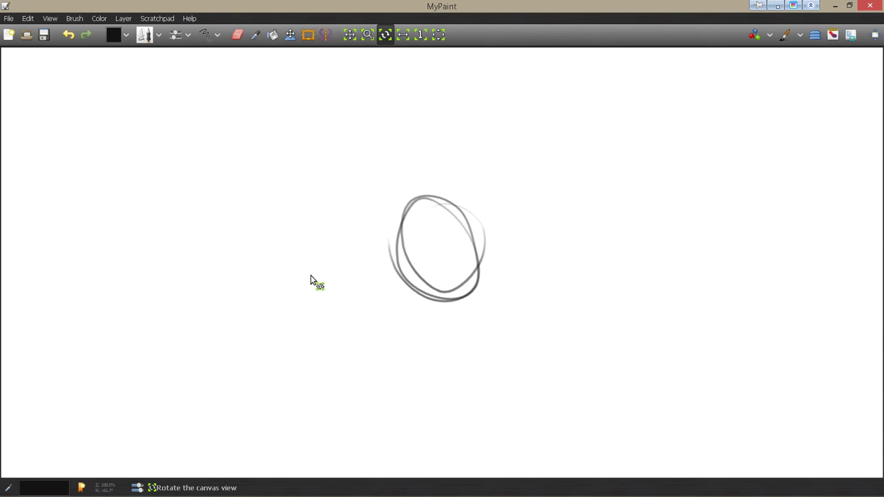
mouse_move(317, 197)
left_mouse_down()
mouse_move(432, 145)
mouse_move(405, 59)
left_mouse_up()
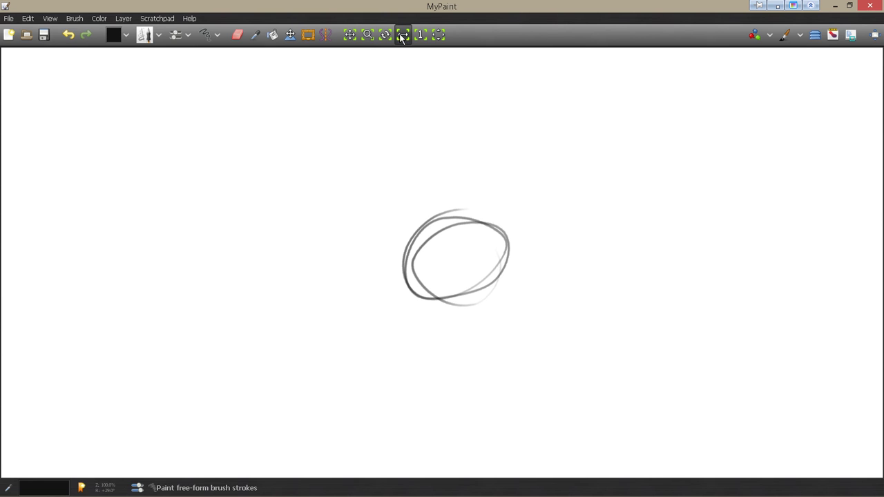
left_click(402, 36)
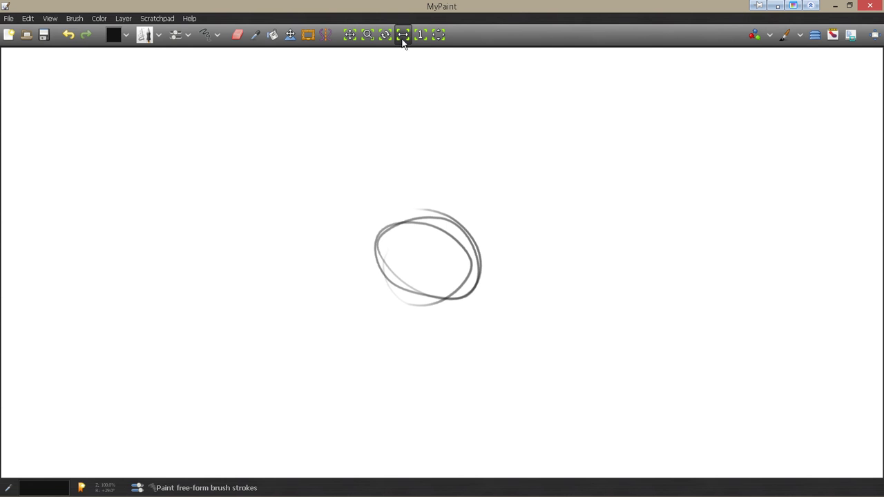
left_click(51, 19)
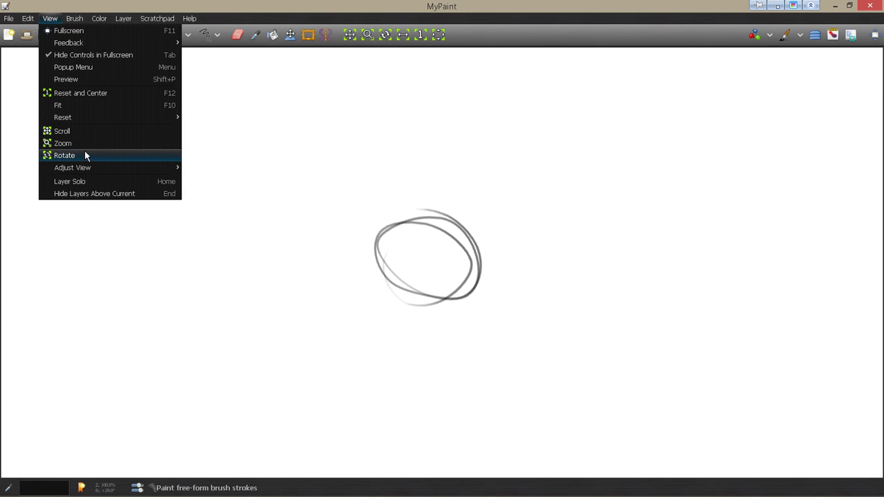
mouse_move(86, 171)
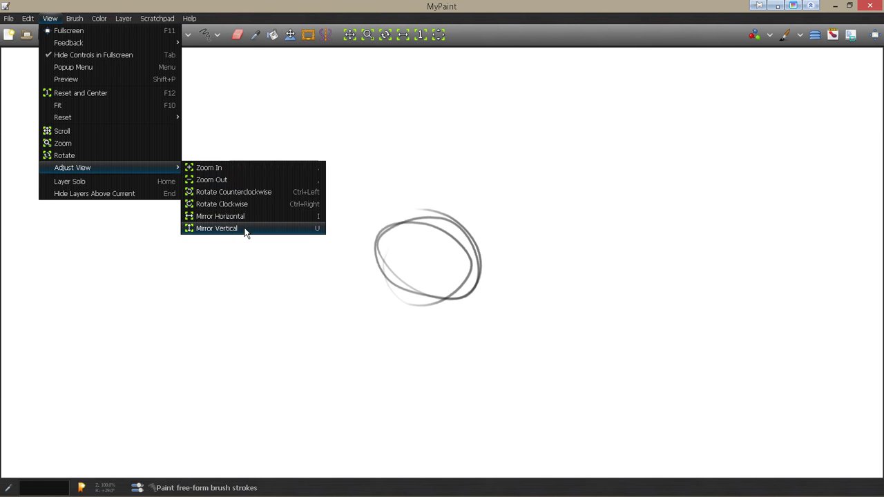
Step: Reset and center the canvas view, and switch Fit view on and off twice
left_click(420, 35)
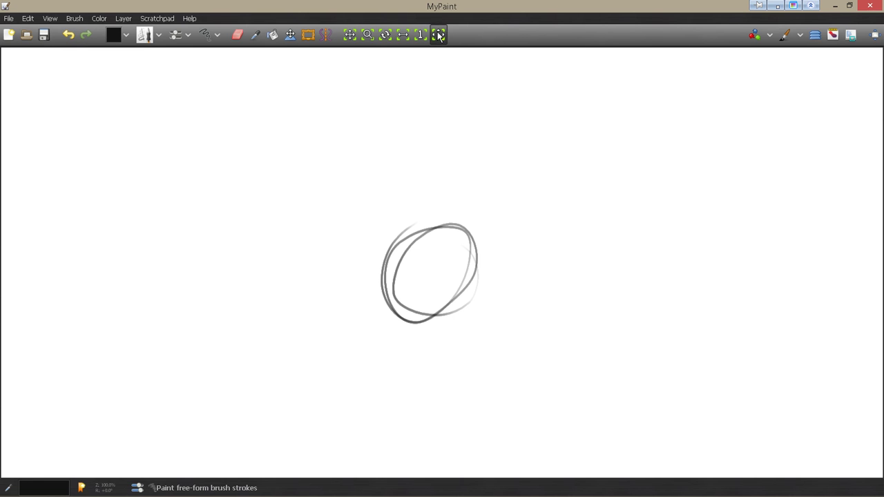
left_click(439, 36)
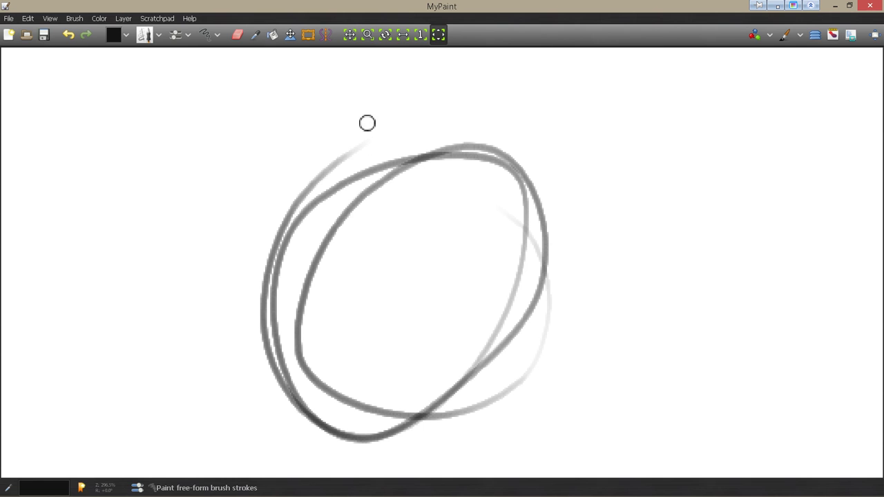
left_click(439, 36)
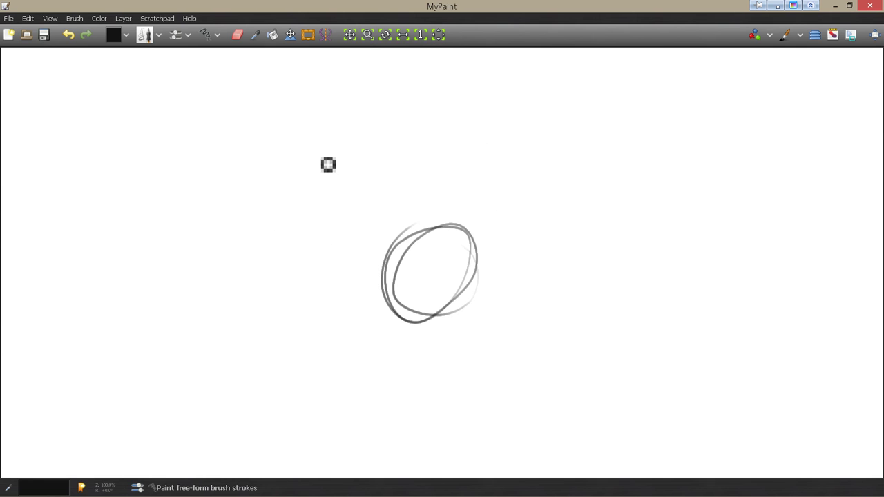
left_click(437, 38)
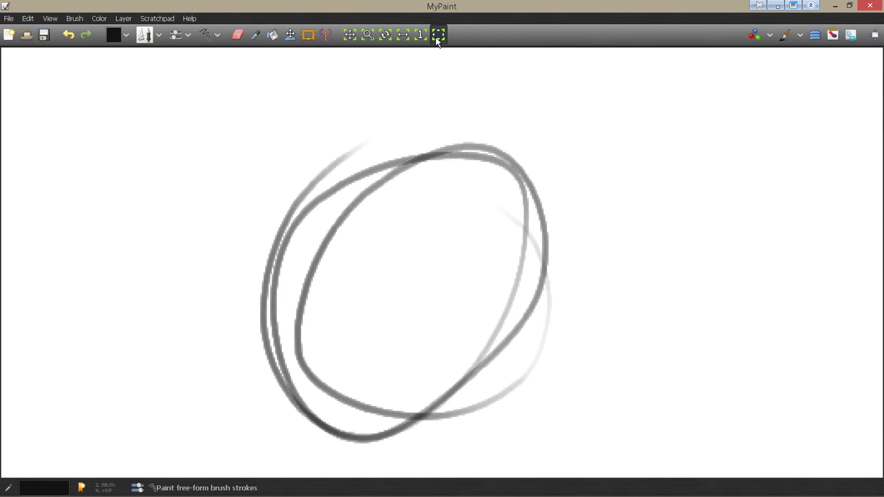
left_click(438, 38)
Step: Draw overlapping loops beside the existing circle and undo all strokes until the canvas is blank
mouse_move(365, 253)
left_mouse_down()
mouse_move(336, 259)
mouse_move(403, 270)
mouse_move(387, 241)
mouse_move(356, 298)
left_mouse_up()
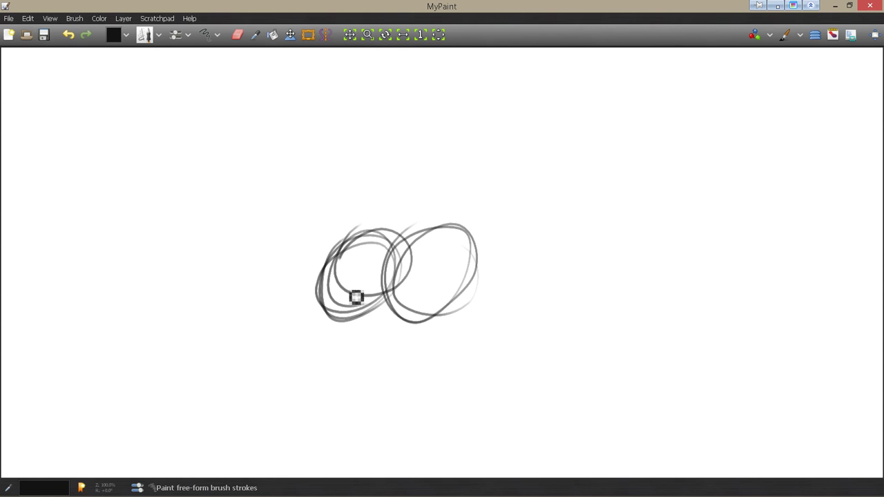
key("ctrl+z")
key("ctrl+z")
key("ctrl+z")
key("ctrl+z")
key("ctrl+z")
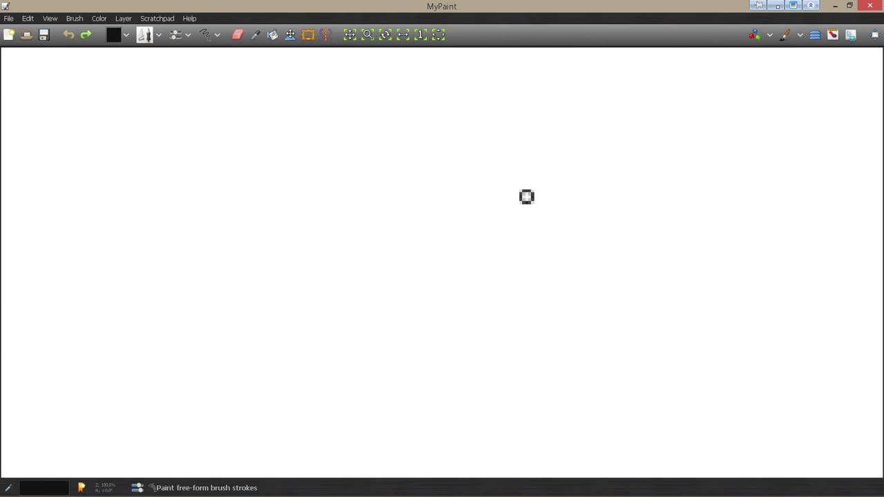
Step: Sketch a stacked figure of three overlapping ellipses with a short joint near the canvas centre, and undo all its strokes
mouse_move(462, 166)
left_mouse_down()
mouse_move(408, 201)
mouse_move(438, 253)
mouse_move(409, 219)
mouse_move(373, 274)
mouse_move(458, 272)
mouse_move(442, 264)
left_mouse_up()
mouse_move(448, 174)
left_mouse_down()
mouse_move(480, 178)
mouse_move(486, 188)
mouse_move(462, 188)
mouse_move(481, 171)
mouse_move(455, 172)
mouse_move(464, 159)
mouse_move(475, 193)
left_mouse_up()
mouse_move(467, 131)
left_mouse_down()
mouse_move(508, 118)
mouse_move(500, 157)
mouse_move(474, 191)
left_mouse_up()
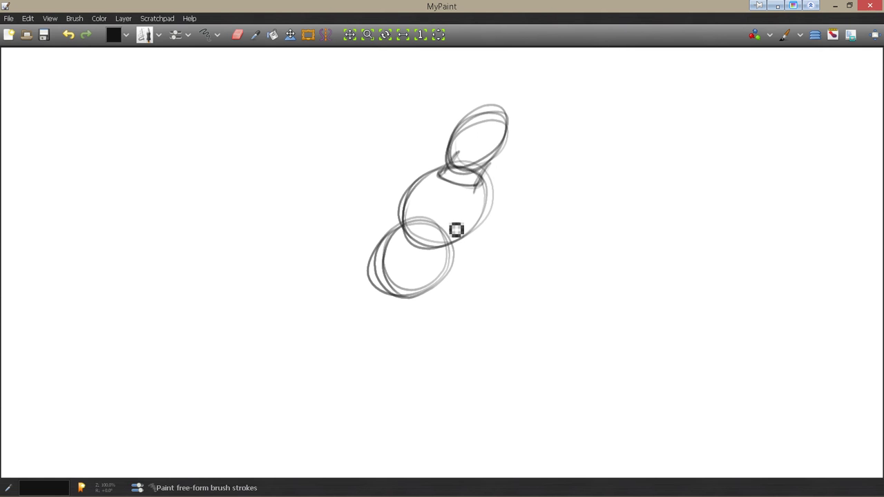
key("ctrl+z")
key("ctrl+z")
key("ctrl+z")
key("ctrl+z")
key("ctrl+z")
key("ctrl+z")
key("ctrl+z")
key("ctrl+z")
key("ctrl+z")
key("ctrl+z")
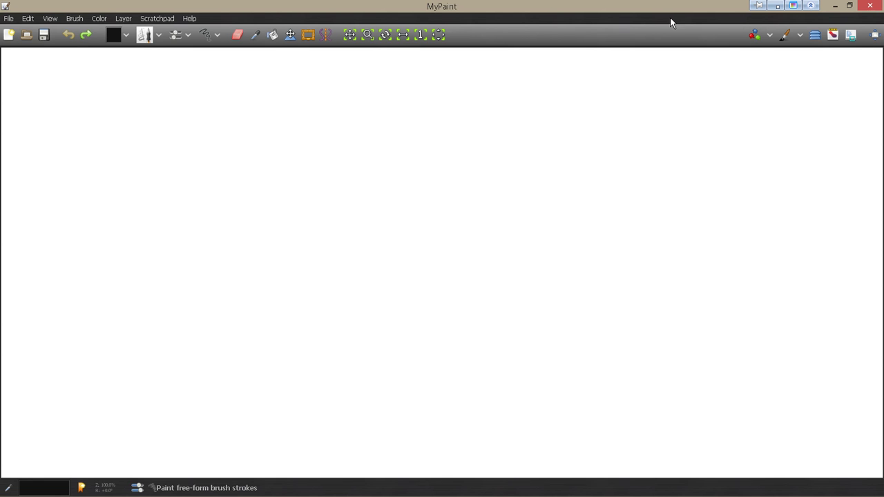
Step: Show the HSV Wheel color panel and raise its brightness to a medium grey
left_click(758, 36)
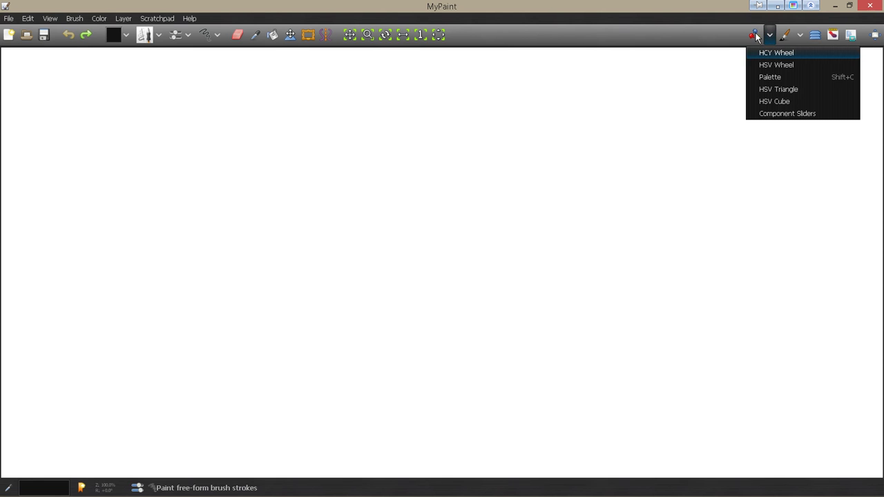
left_click(732, 32)
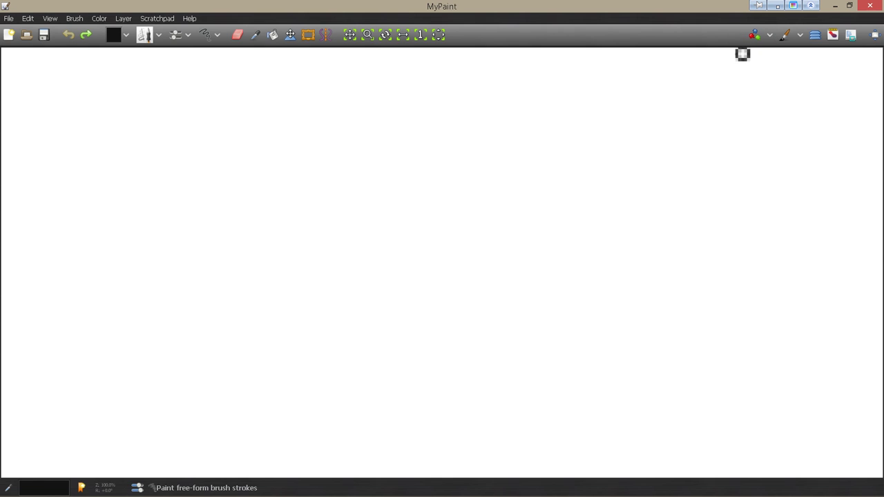
left_click(771, 35)
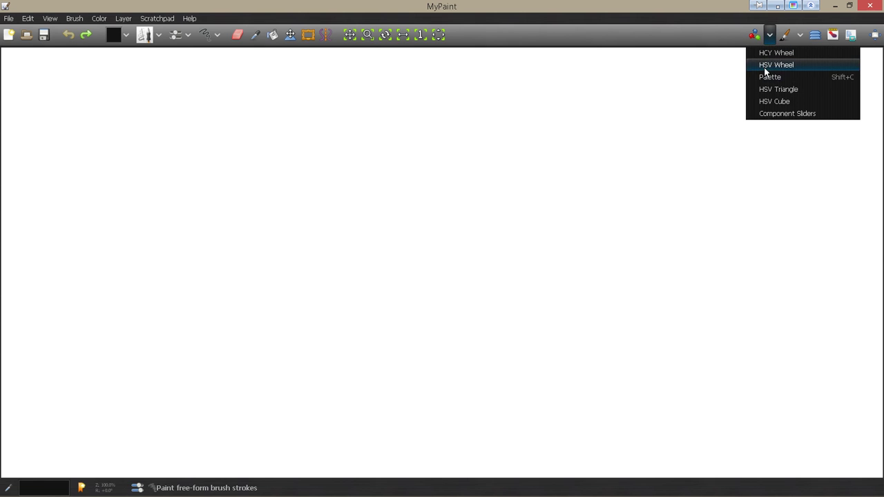
left_click(764, 68)
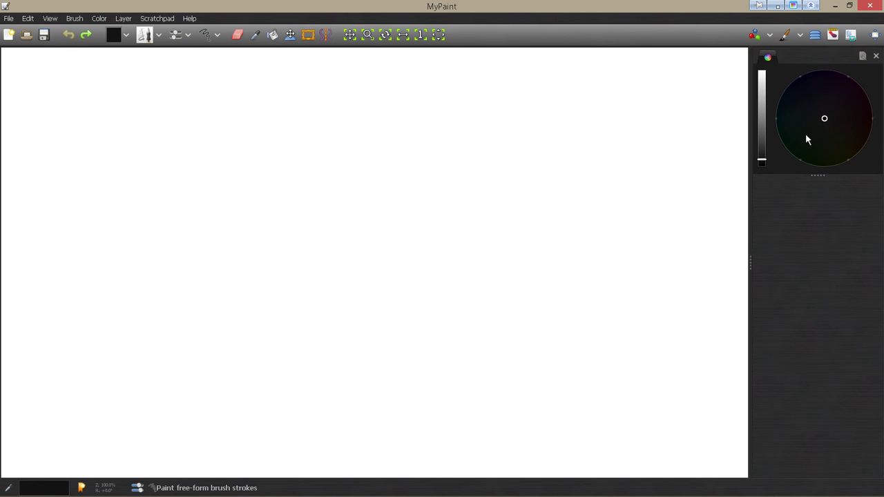
left_click_drag(762, 162, 756, 121)
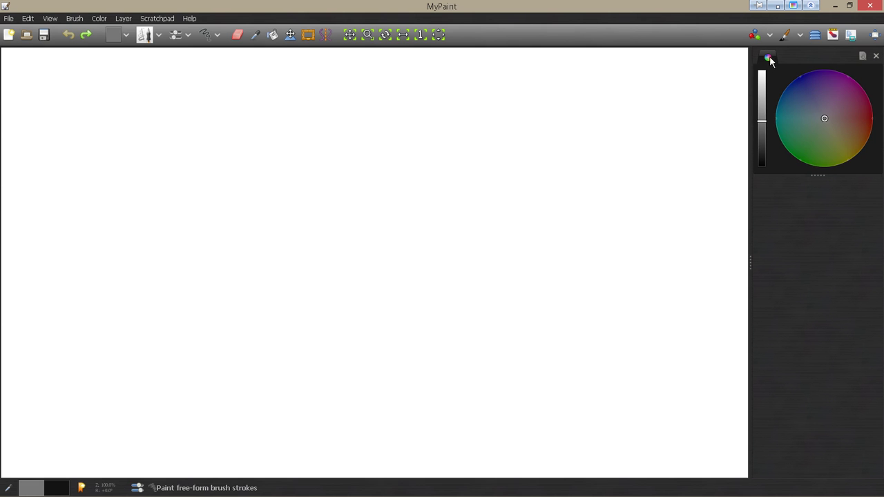
Step: Undock the HSV Wheel and try it as a floating panel at several places along both sides of the canvas
left_click_drag(733, 74, 3, 80)
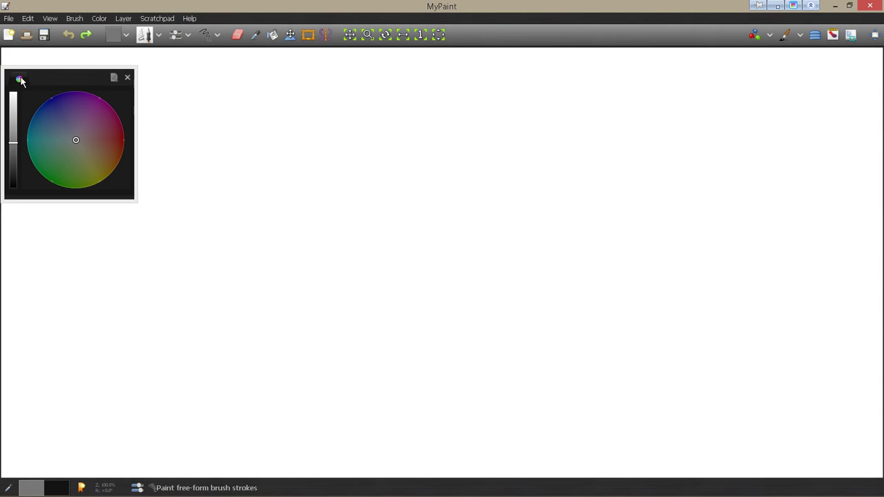
left_click_drag(19, 79, 34, 322)
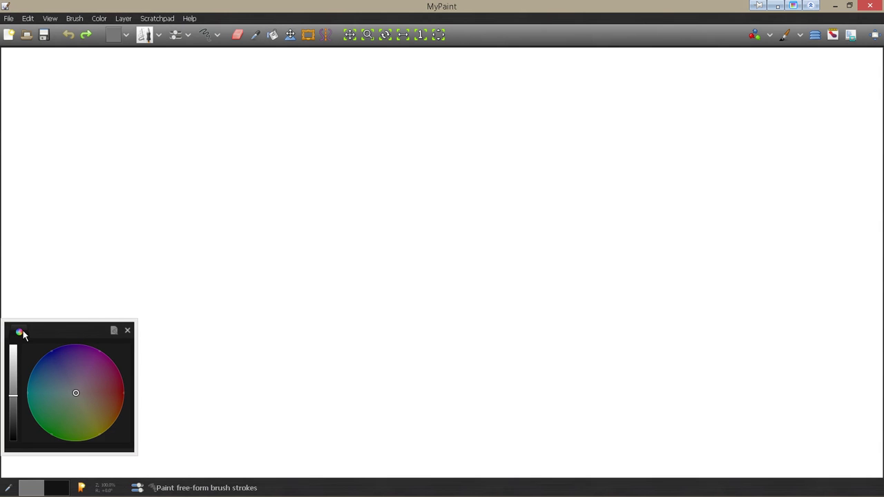
mouse_move(20, 331)
left_mouse_down()
mouse_move(35, 309)
mouse_move(12, 333)
left_mouse_up()
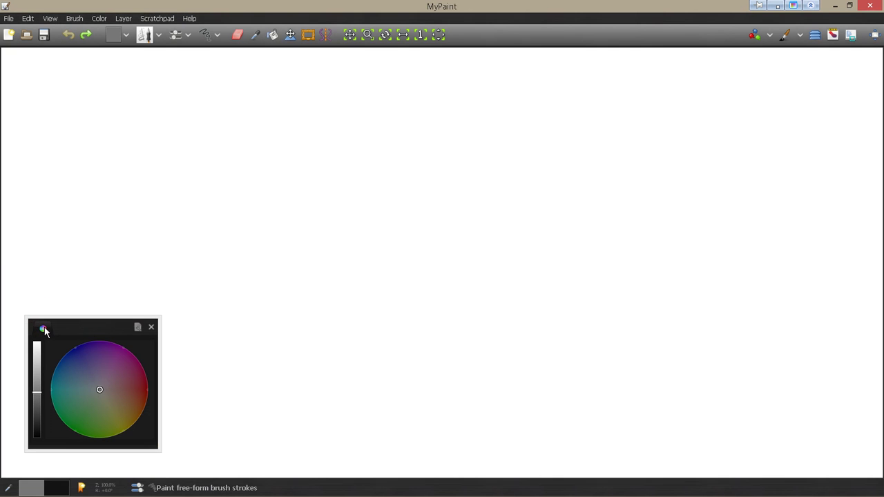
left_click_drag(4, 296, 29, 284)
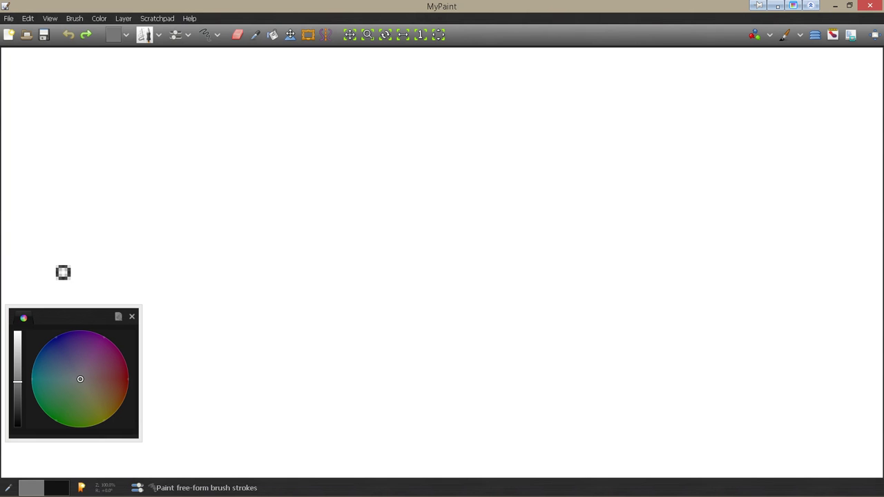
left_click_drag(23, 317, 869, 94)
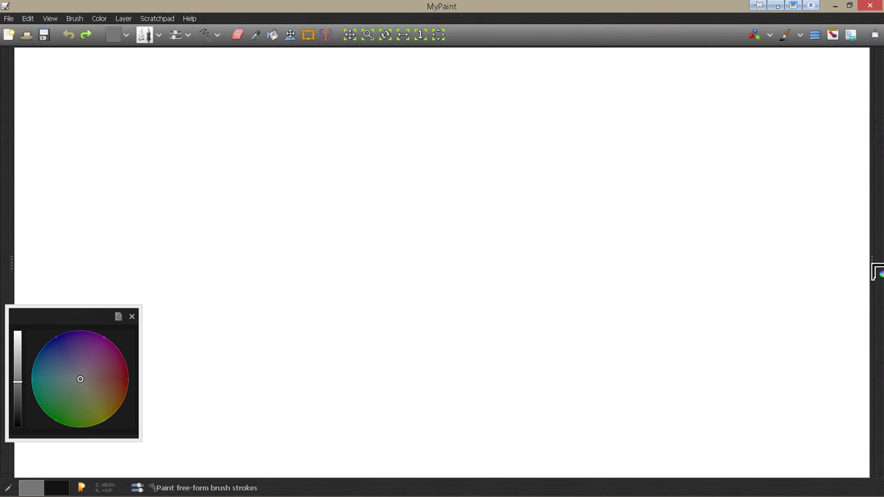
left_click_drag(876, 274, 797, 288)
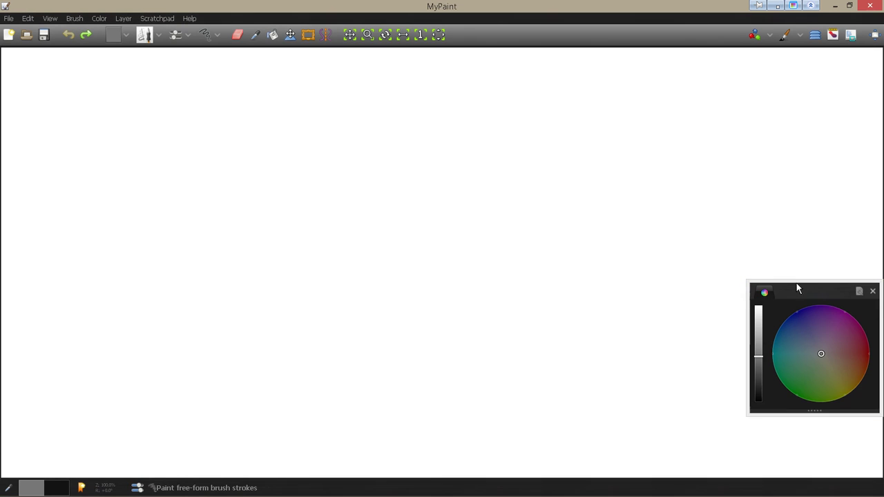
Step: Close the floating HSV Wheel and reopen it docked beside the canvas
left_click(873, 293)
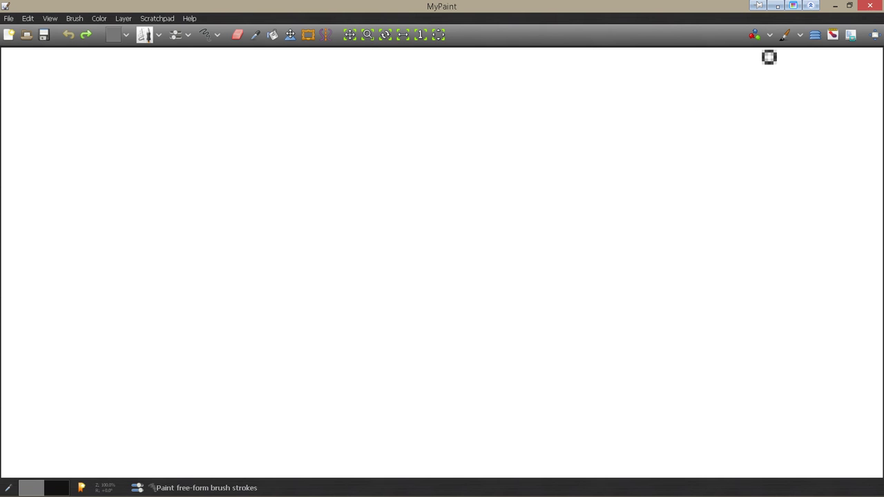
left_click(771, 35)
left_click(771, 65)
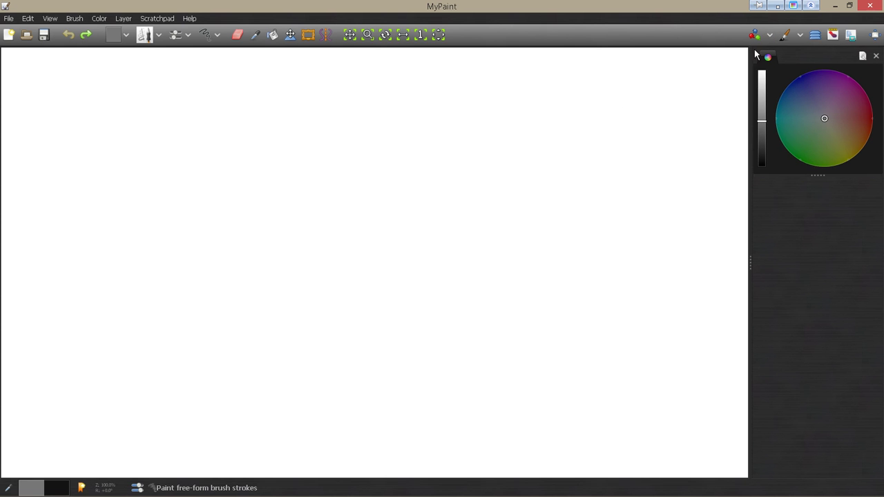
Step: Show the Set#2 brush group and float its panel over the canvas's upper-left area
left_click(801, 36)
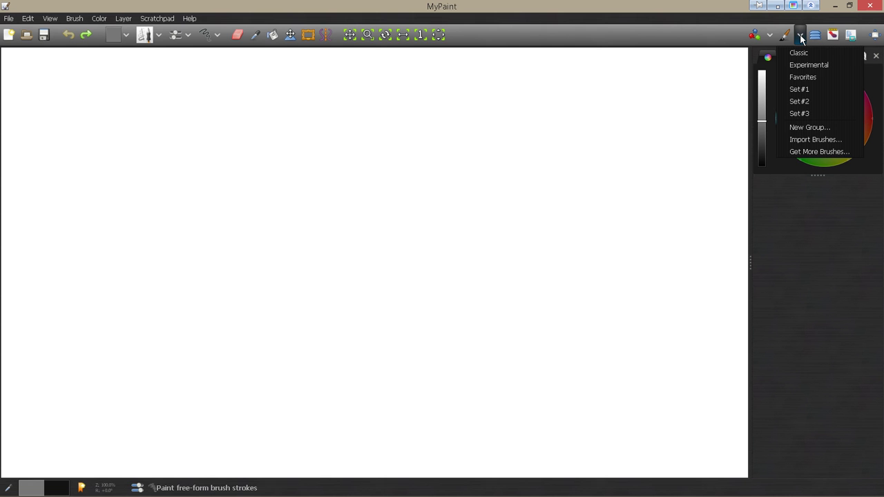
left_click(832, 100)
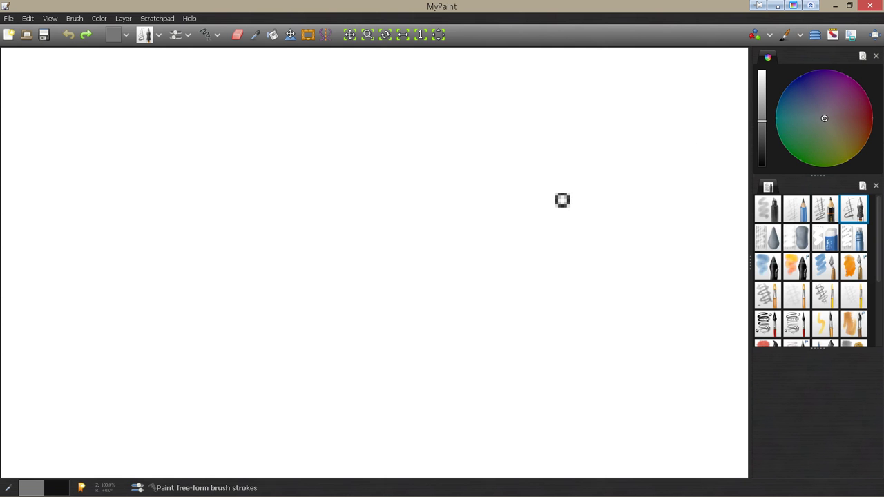
mouse_move(768, 186)
left_mouse_down()
mouse_move(302, 339)
mouse_move(4, 284)
mouse_move(3, 271)
mouse_move(17, 326)
mouse_move(3, 308)
mouse_move(17, 333)
left_mouse_up()
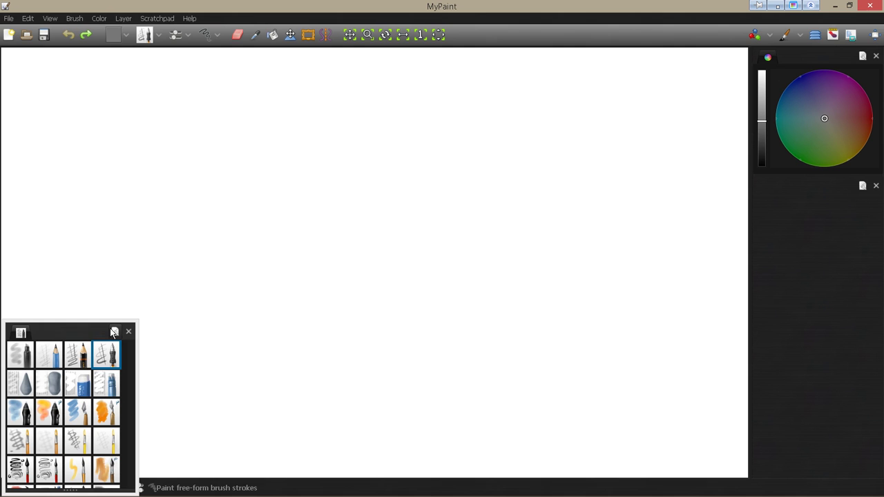
mouse_move(21, 334)
left_mouse_down()
mouse_move(40, 224)
mouse_move(205, 219)
mouse_move(66, 281)
mouse_move(3, 277)
mouse_move(11, 439)
mouse_move(3, 428)
left_mouse_up()
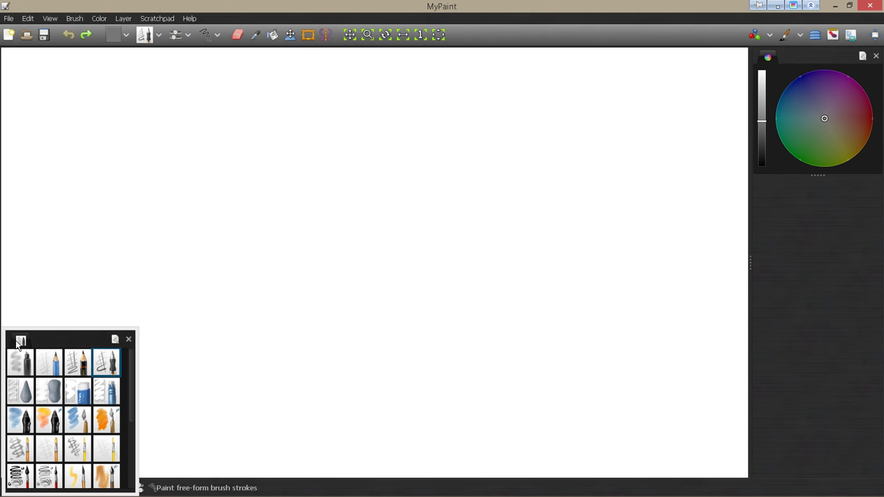
mouse_move(202, 252)
left_mouse_down()
mouse_move(162, 142)
mouse_move(114, 152)
left_mouse_up()
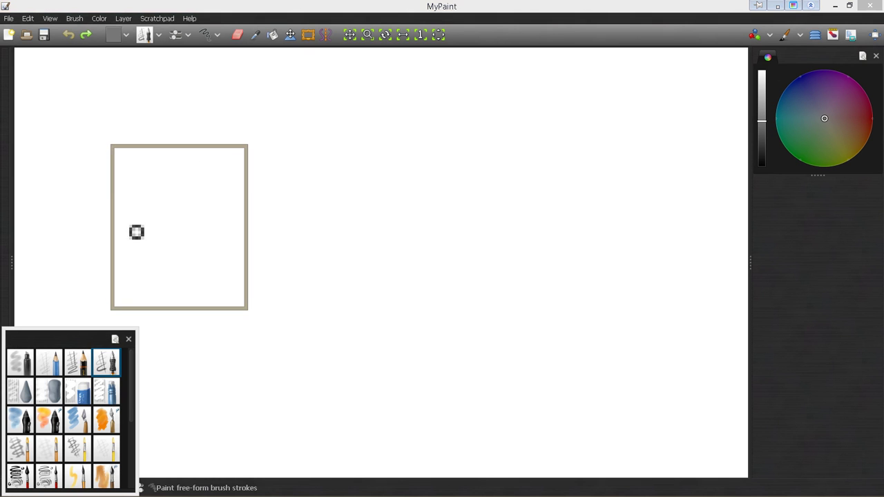
Step: View the Set#2 group's rename, export and delete options without applying any, and move and close the floating brush panel
left_click(223, 157)
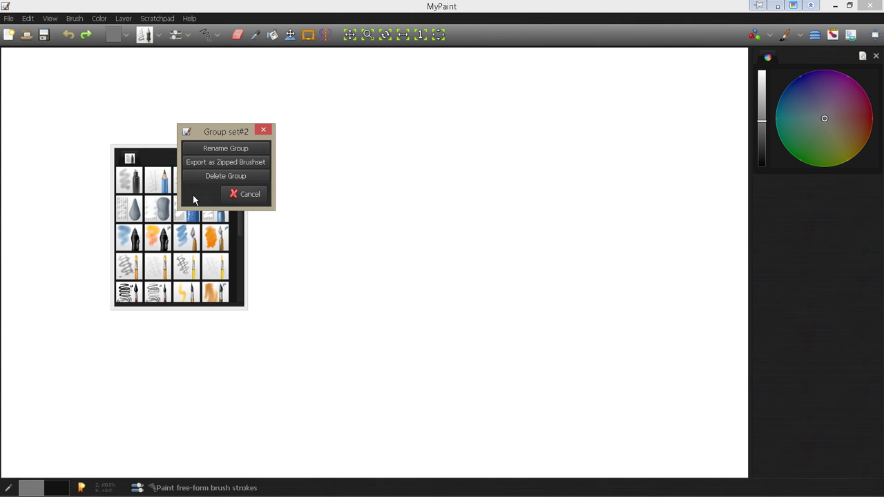
left_click(238, 196)
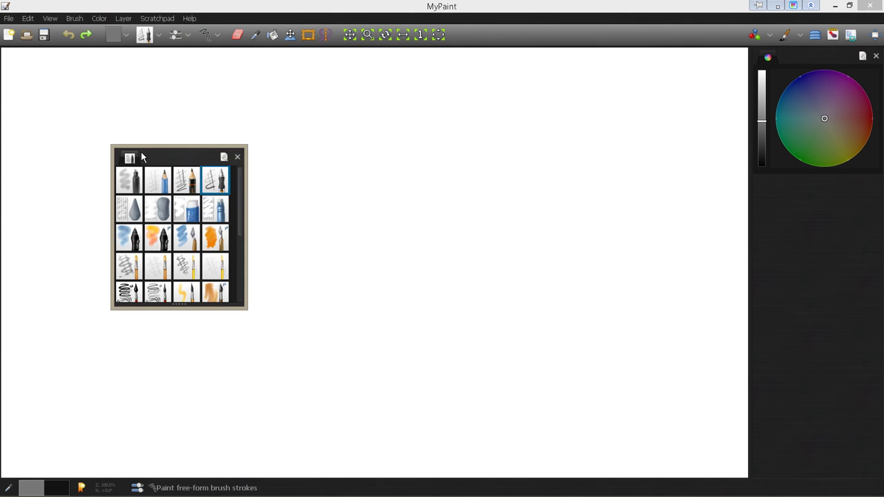
mouse_move(48, 108)
left_mouse_down()
mouse_move(31, 109)
mouse_move(60, 167)
mouse_move(36, 159)
mouse_move(10, 168)
mouse_move(24, 162)
mouse_move(41, 186)
mouse_move(58, 123)
mouse_move(58, 138)
left_mouse_up()
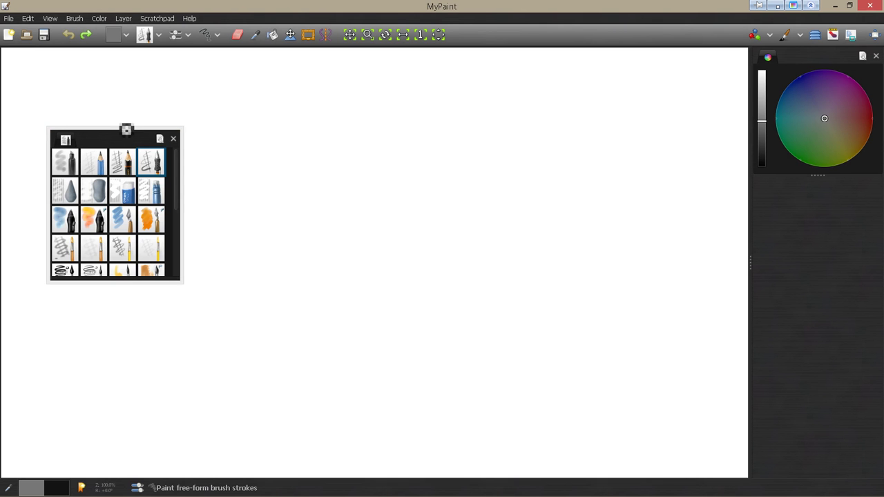
left_click(173, 139)
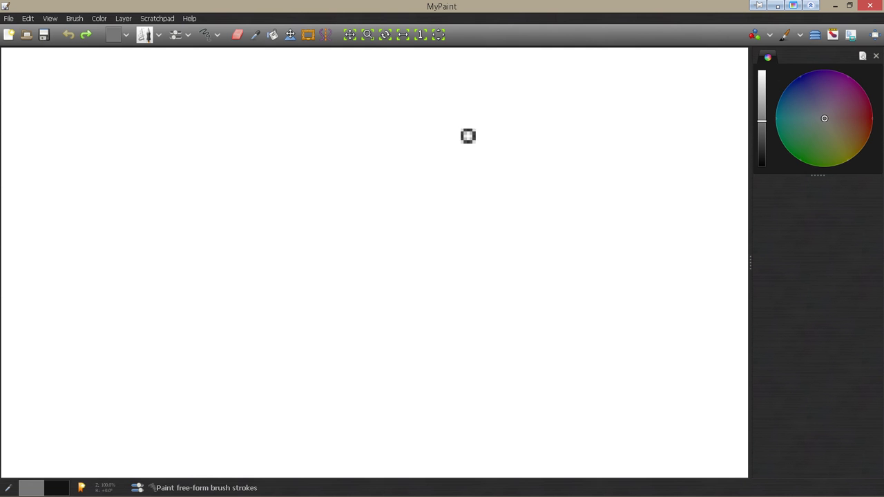
Step: Dock the Set#2 brush group and the Layers panel under the color wheel and adjust their heights
left_click(801, 36)
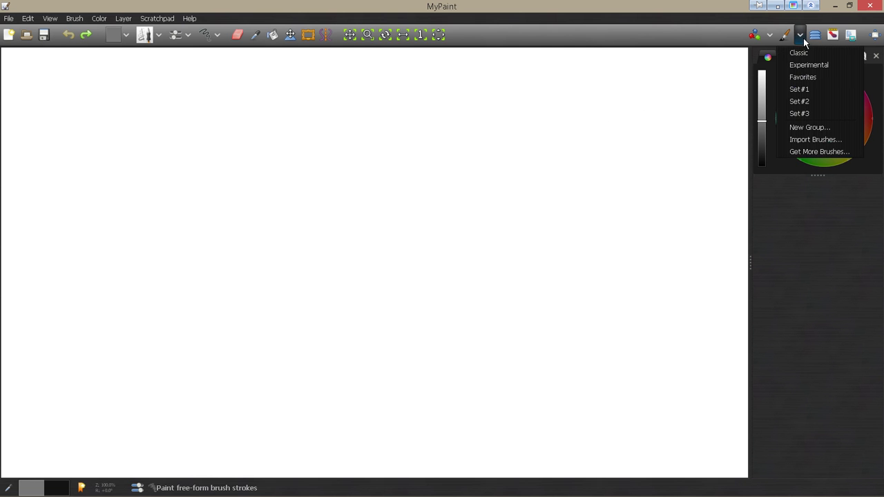
left_click(827, 101)
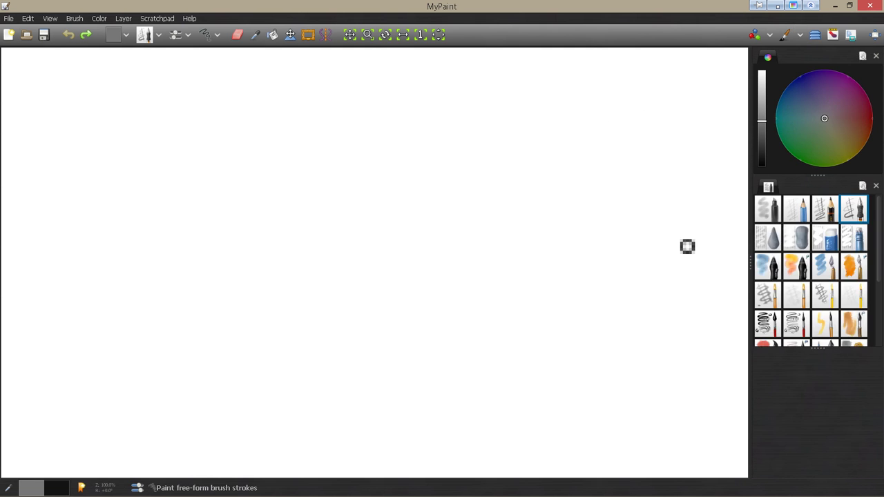
mouse_move(819, 348)
left_mouse_down()
mouse_move(834, 478)
mouse_move(820, 290)
mouse_move(836, 467)
left_mouse_up()
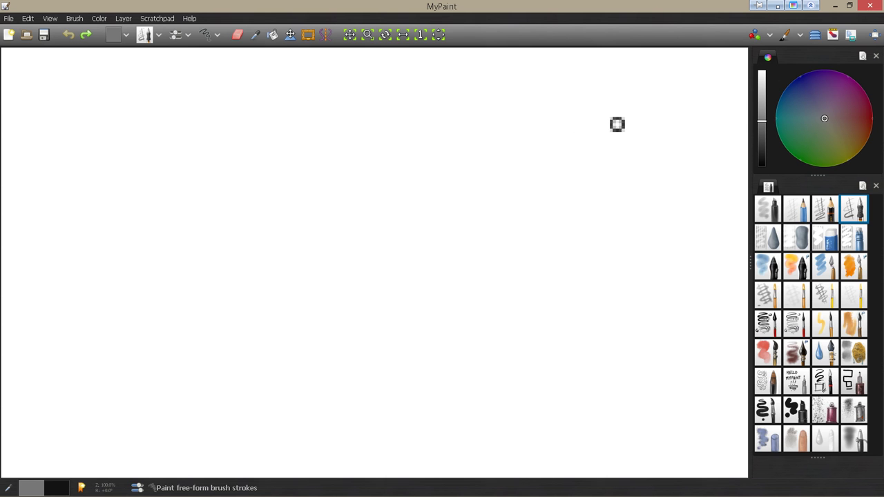
left_click(815, 34)
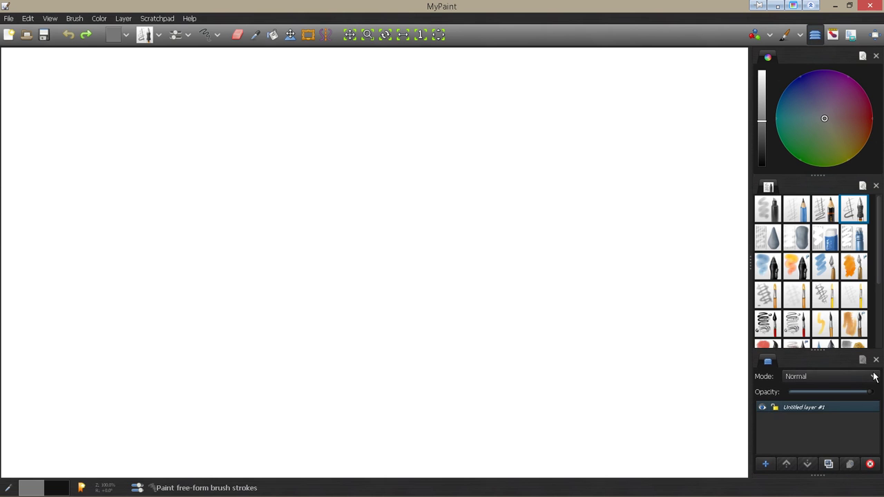
mouse_move(821, 352)
left_mouse_down()
mouse_move(802, 269)
mouse_move(800, 287)
left_mouse_up()
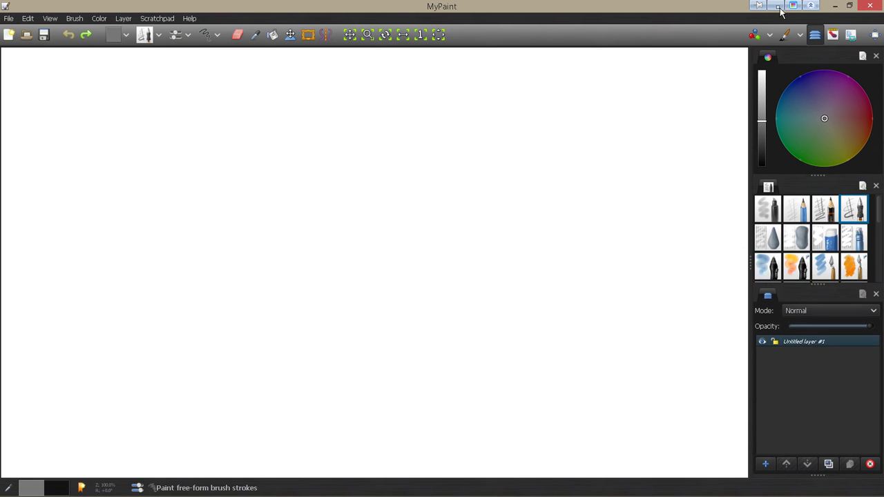
Step: Show the Scratchpad, scribble a few loops in it, and clear them by reverting the scratchpad
left_click(834, 36)
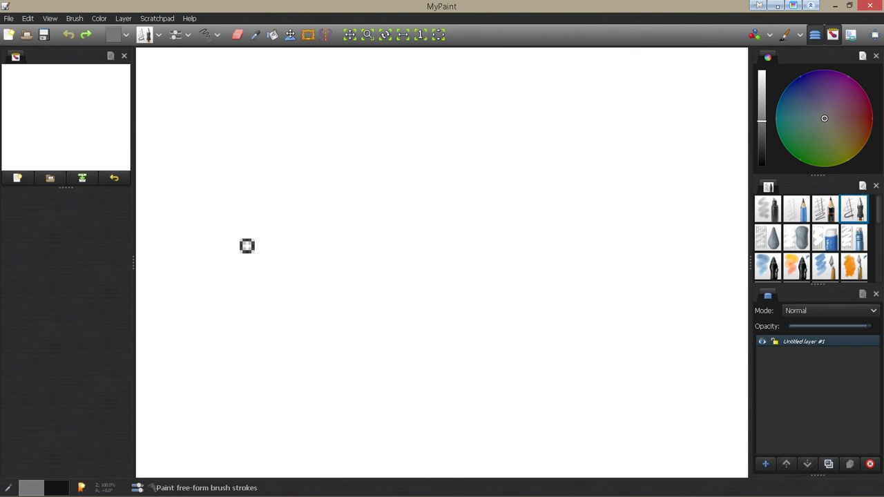
mouse_move(71, 137)
left_mouse_down()
mouse_move(46, 151)
mouse_move(42, 138)
mouse_move(50, 152)
mouse_move(66, 114)
left_mouse_up()
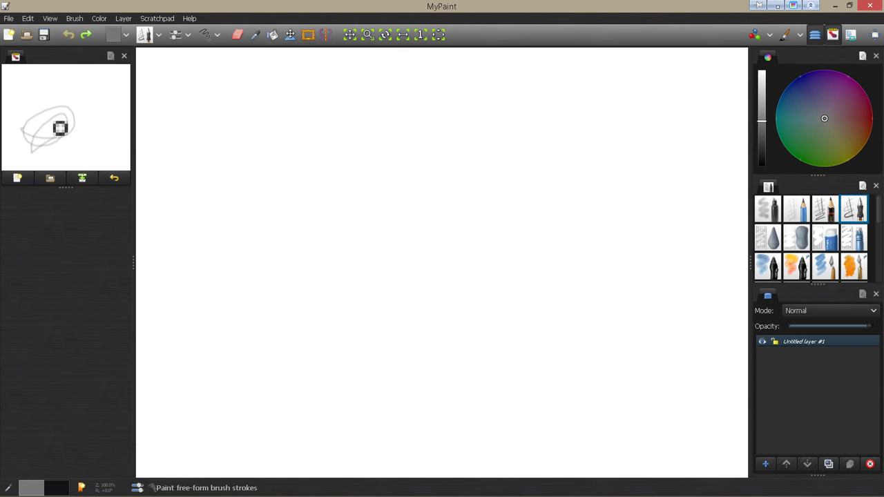
left_click(114, 179)
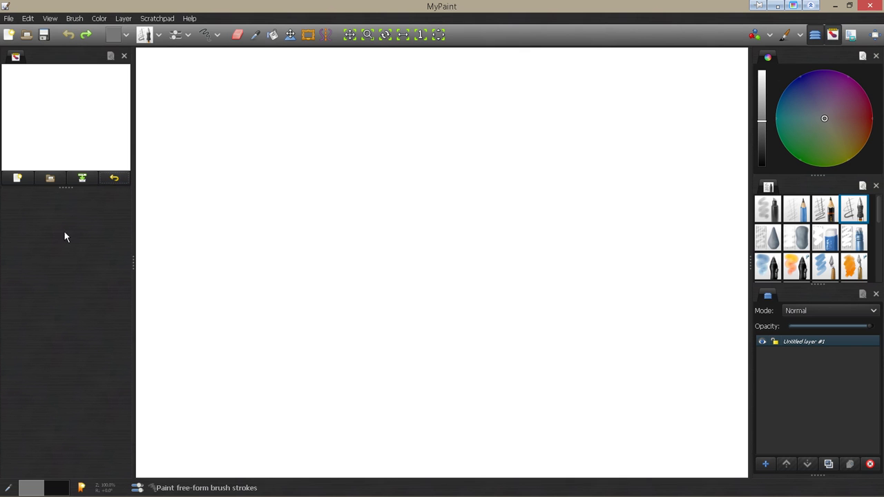
Step: Show the Preview panel, sketch overlapping ovals mid-canvas, and pan the view by moving the panel's viewfinder
left_click(852, 36)
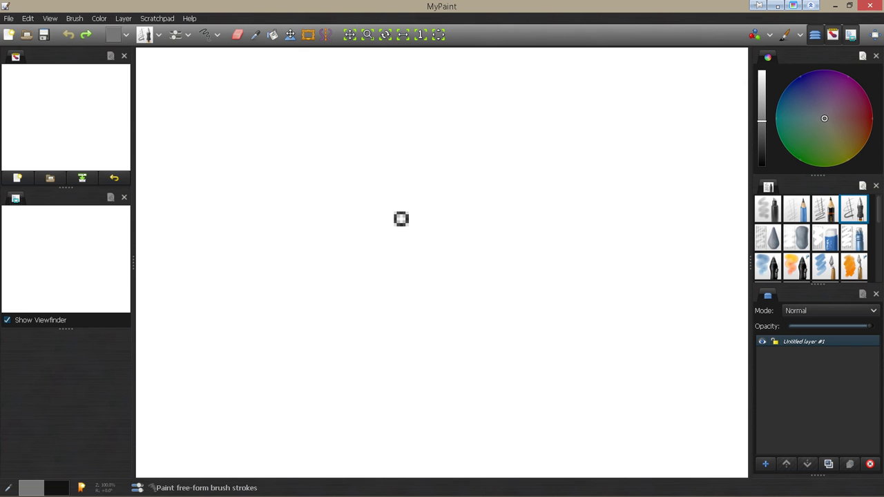
mouse_move(376, 254)
left_mouse_down()
mouse_move(395, 324)
mouse_move(360, 288)
mouse_move(376, 328)
mouse_move(371, 303)
left_mouse_up()
left_click(149, 35)
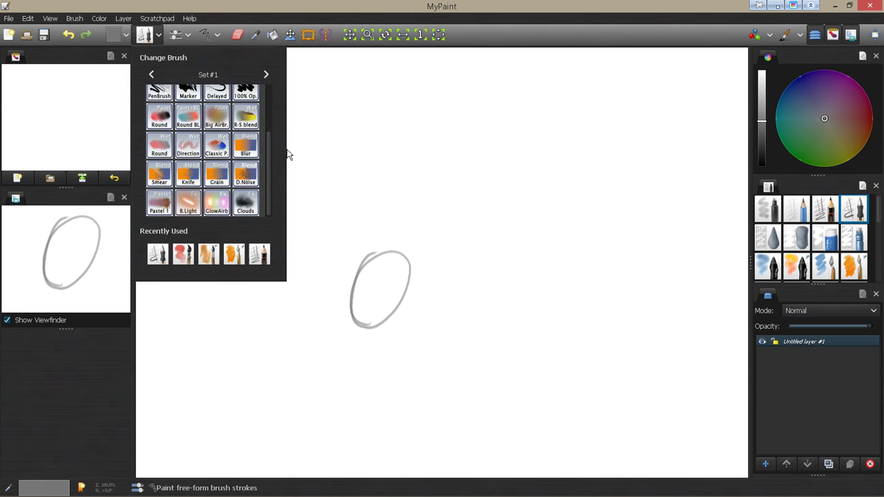
left_click(418, 195)
mouse_move(387, 195)
left_mouse_down()
mouse_move(421, 274)
mouse_move(383, 213)
mouse_move(356, 272)
mouse_move(401, 276)
mouse_move(406, 196)
mouse_move(378, 224)
left_mouse_up()
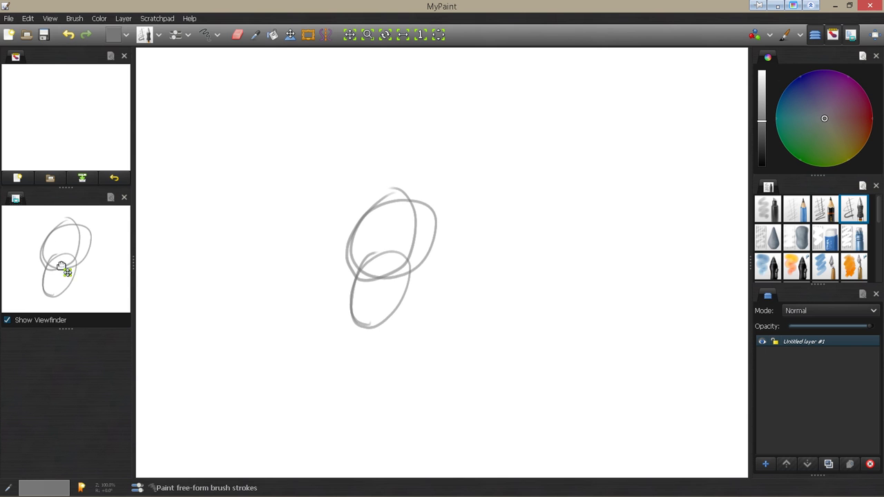
mouse_move(47, 252)
left_mouse_down()
mouse_move(91, 253)
mouse_move(65, 297)
mouse_move(34, 251)
mouse_move(72, 220)
mouse_move(106, 266)
mouse_move(52, 275)
mouse_move(32, 241)
mouse_move(79, 273)
mouse_move(89, 247)
mouse_move(68, 238)
mouse_move(54, 247)
left_mouse_up()
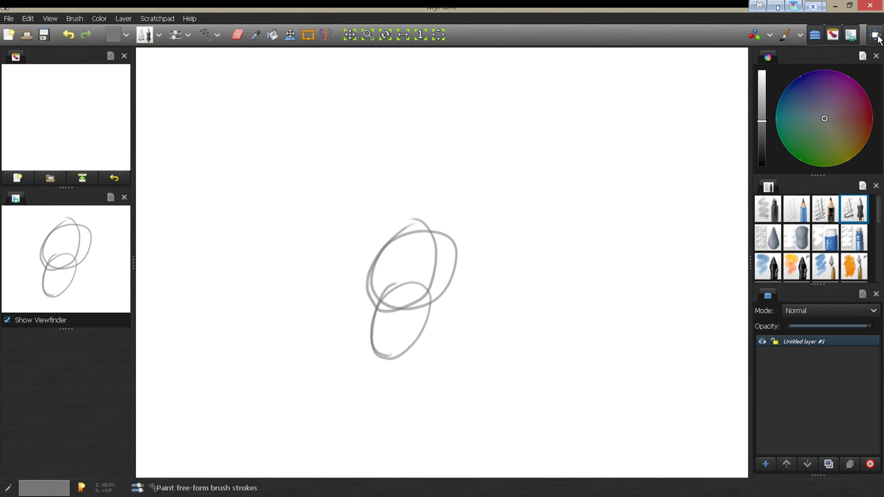
Step: Try fullscreen mode with its auto-hiding toolbar, return to the normal window, and sketch an oval beside the existing loops
left_click(876, 40)
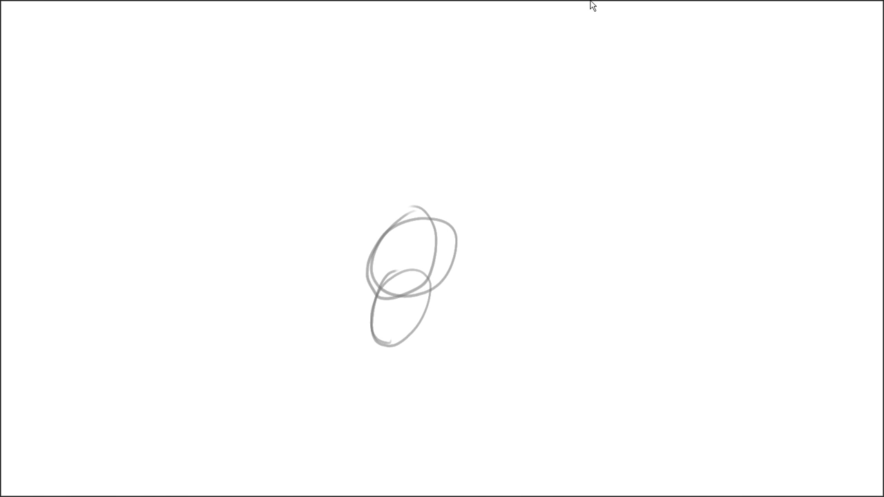
mouse_move(834, 6)
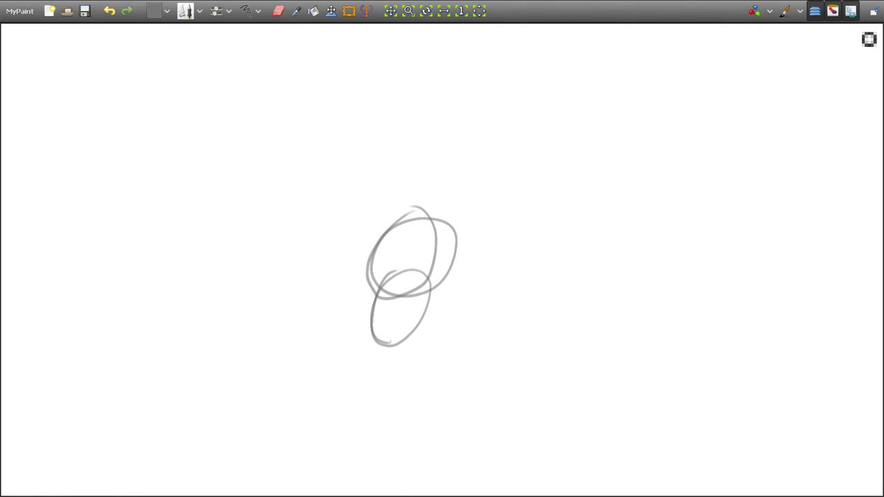
left_click(877, 12)
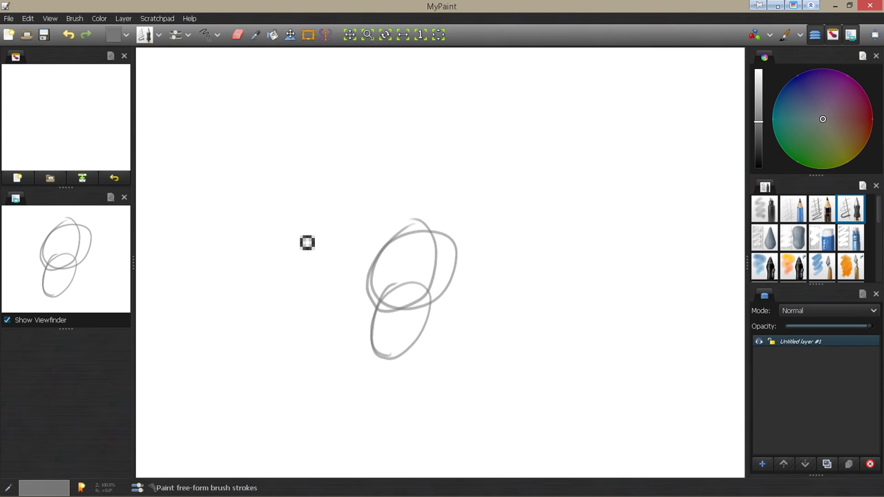
left_click_drag(302, 242, 330, 223)
left_click_drag(347, 302, 325, 224)
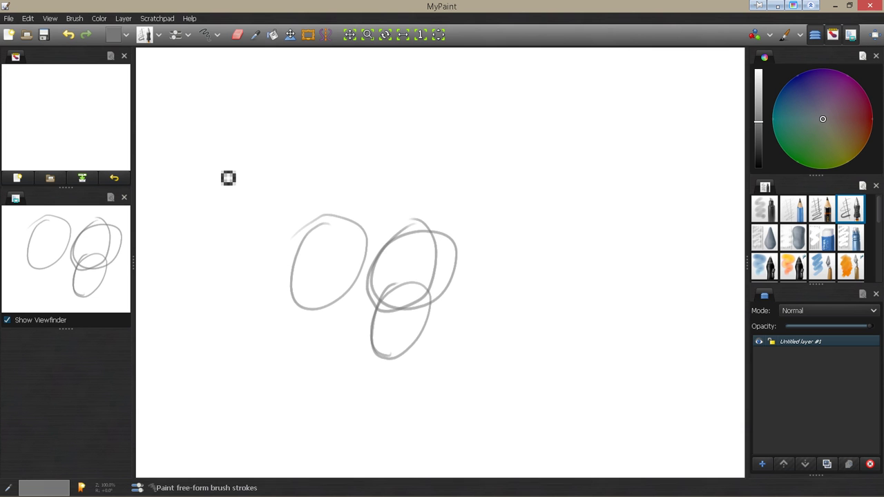
Step: Close the Preview, Scratchpad, HSV Wheel, Set#2 brush and Layers panels to clear both sides of the canvas
left_click(125, 198)
left_click(125, 56)
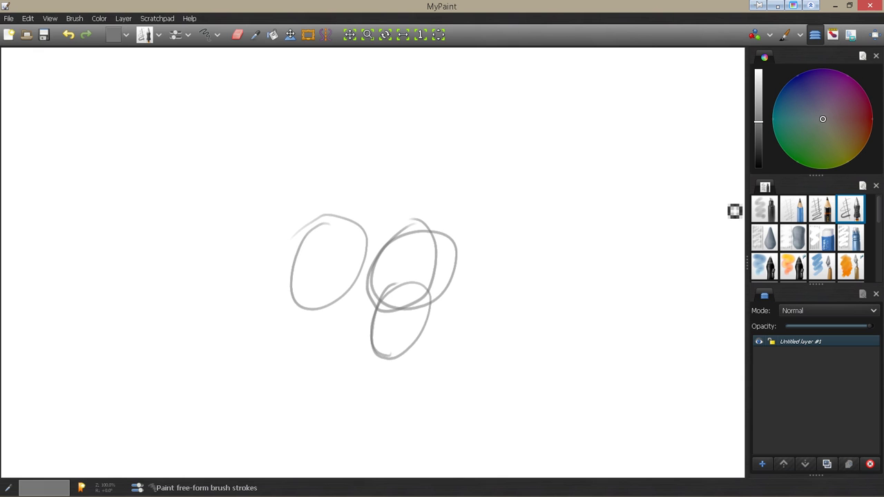
left_click(876, 56)
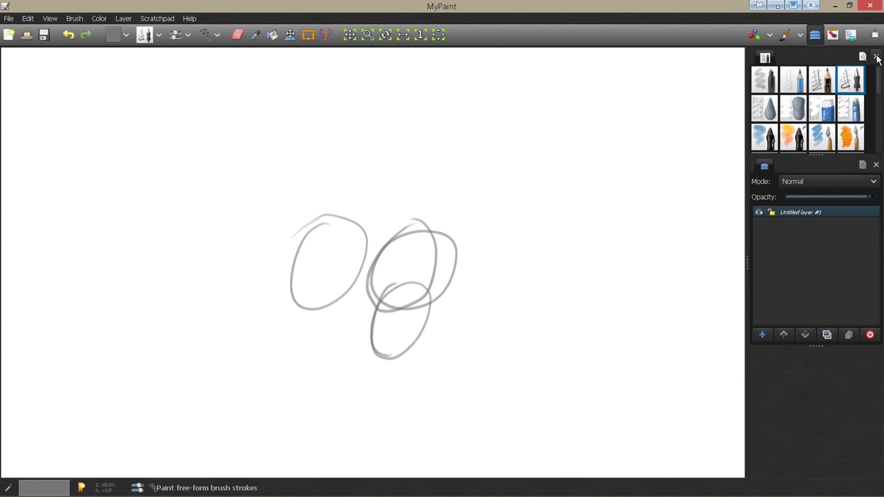
left_click(875, 57)
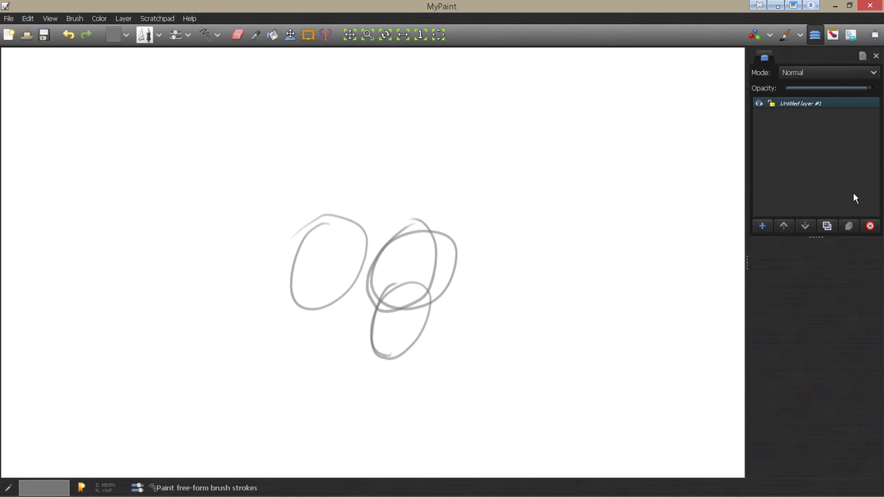
left_click(876, 56)
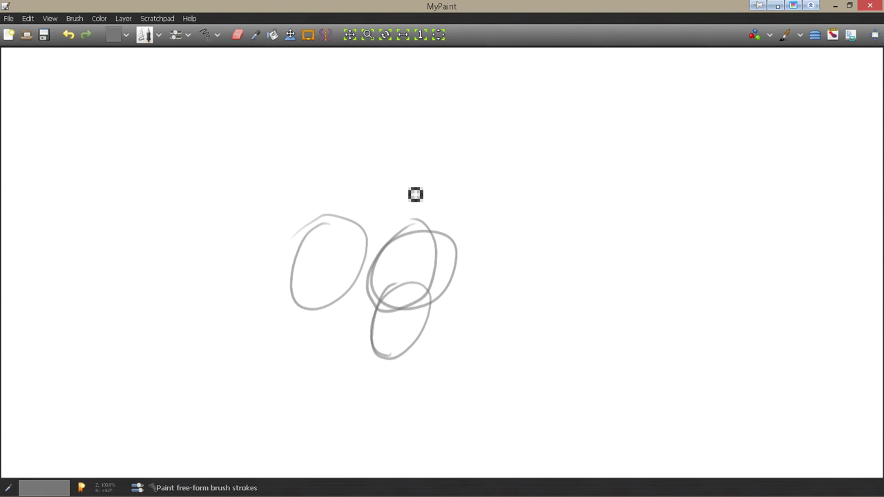
Step: Check the current gray's color details without changing them, and add that color to the palette, closing the palette panel
left_click(45, 490)
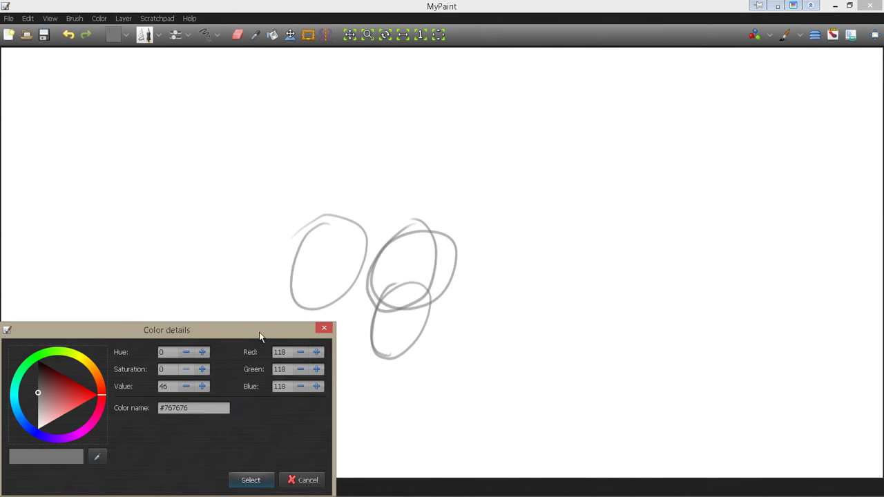
left_click(295, 477)
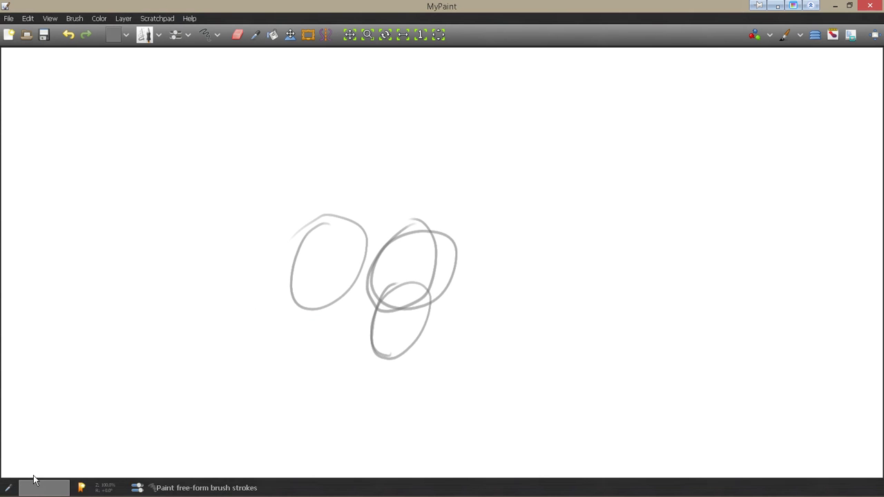
mouse_move(80, 495)
left_click(81, 489)
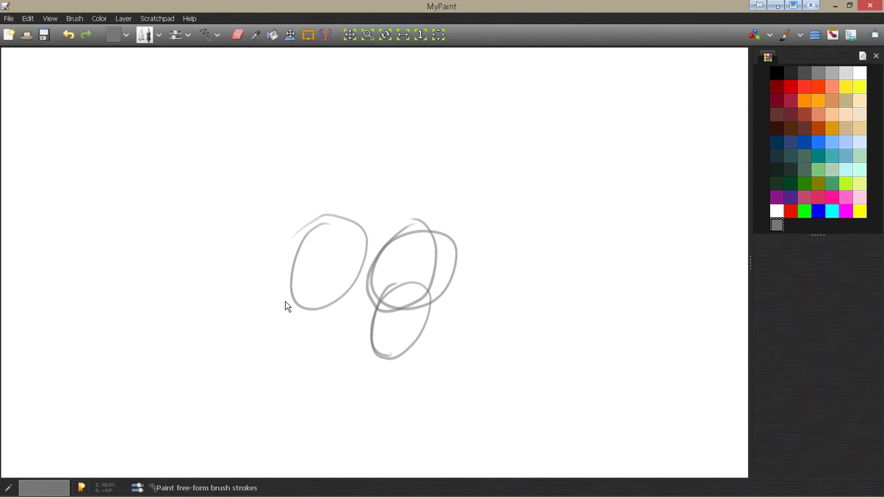
left_click(876, 56)
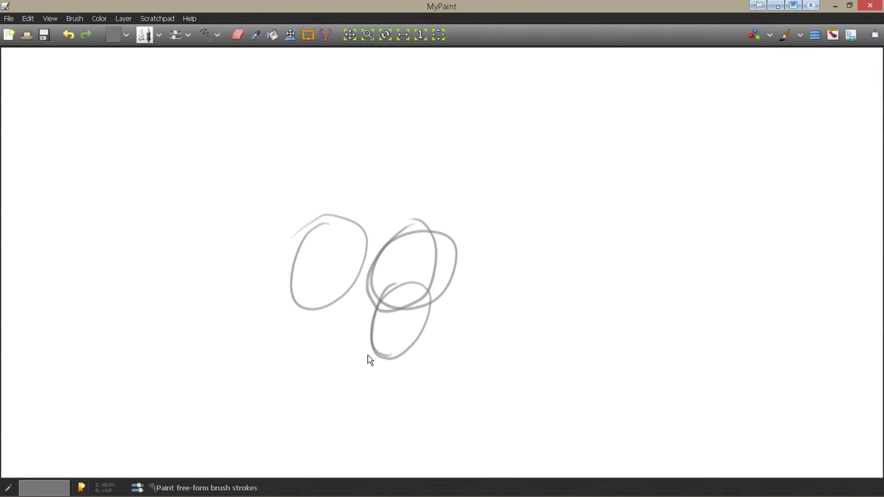
Step: Show the Freehand Drawing options beside the canvas and sketch two groups of loops above and beside the existing ovals
left_click(138, 487)
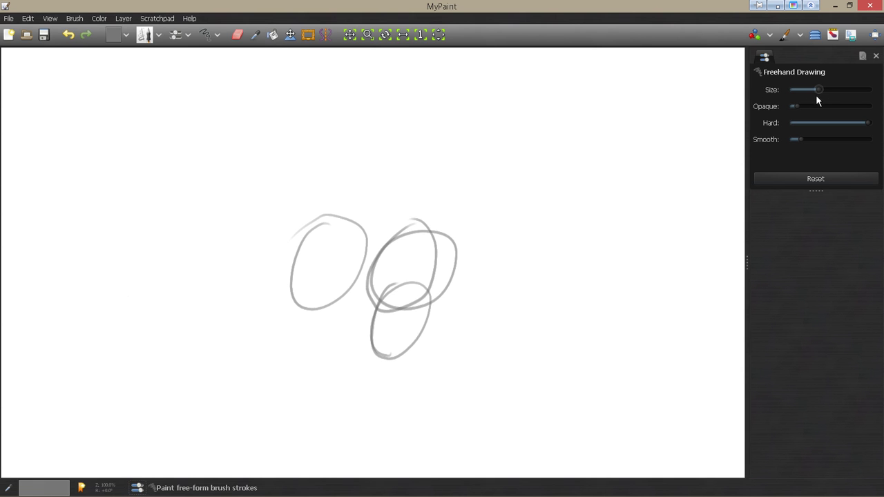
mouse_move(539, 186)
left_mouse_down()
mouse_move(521, 252)
mouse_move(579, 197)
mouse_move(545, 196)
mouse_move(511, 264)
mouse_move(521, 185)
mouse_move(592, 227)
left_mouse_up()
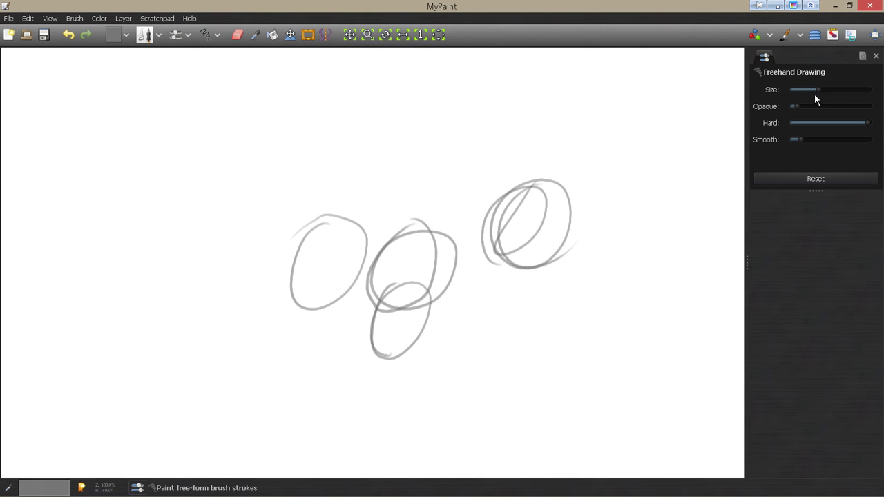
mouse_move(465, 178)
left_mouse_down()
mouse_move(494, 173)
mouse_move(426, 192)
mouse_move(501, 217)
left_mouse_up()
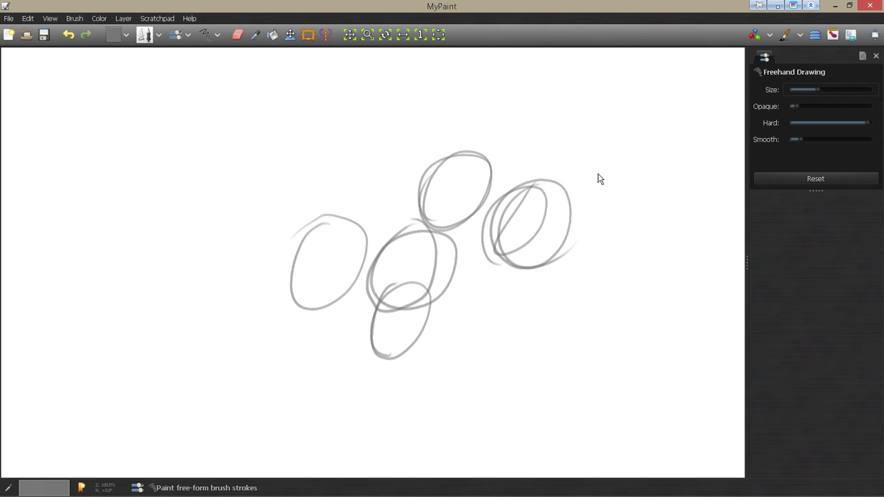
Step: View the Quick Brush Settings for comparison with the Freehand Drawing options without changing any
left_click(177, 35)
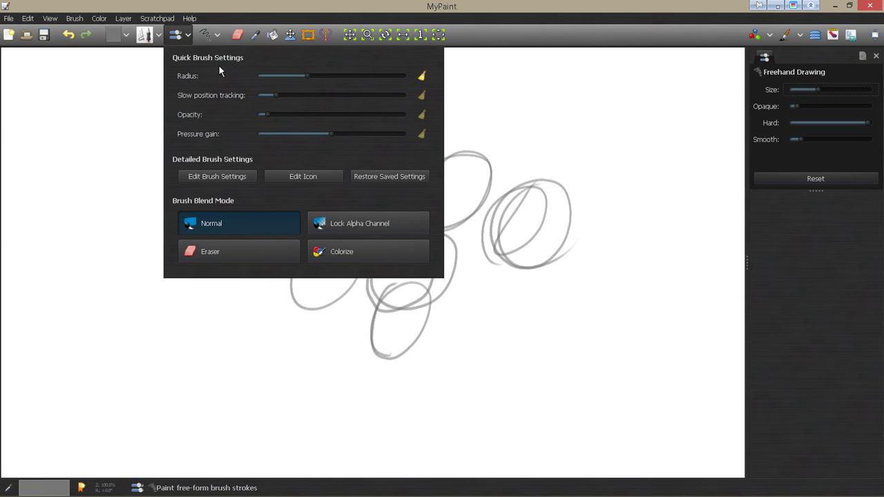
left_click(125, 144)
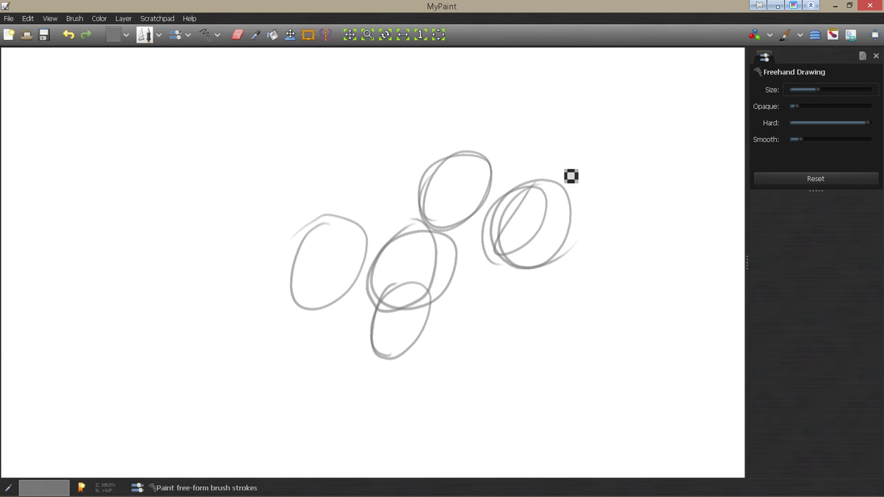
Step: Browse the Set#1 brushes in the Change Brush dialog and close it without choosing one
key("b")
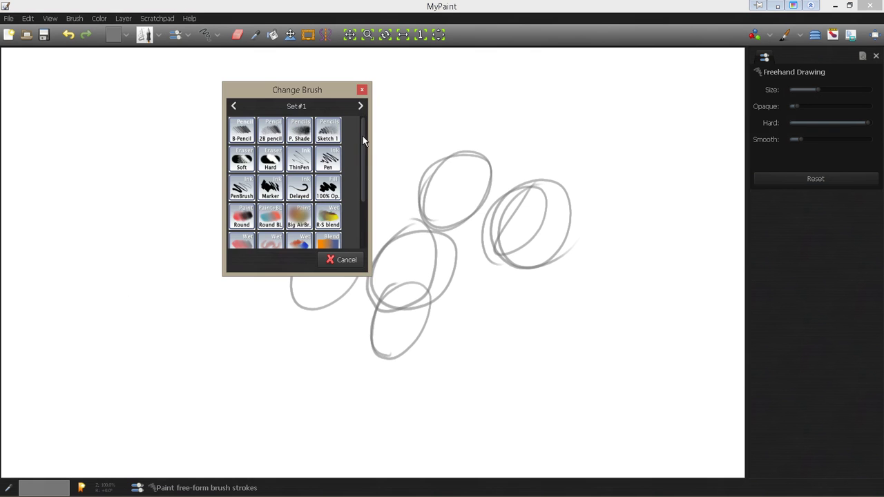
scroll(362, 179, "down", 3)
scroll(361, 162, "up", 3)
left_click(362, 92)
Step: Change to the dark pencil in the first row of Set#2 and sketch loops above the far-left oval
key("b")
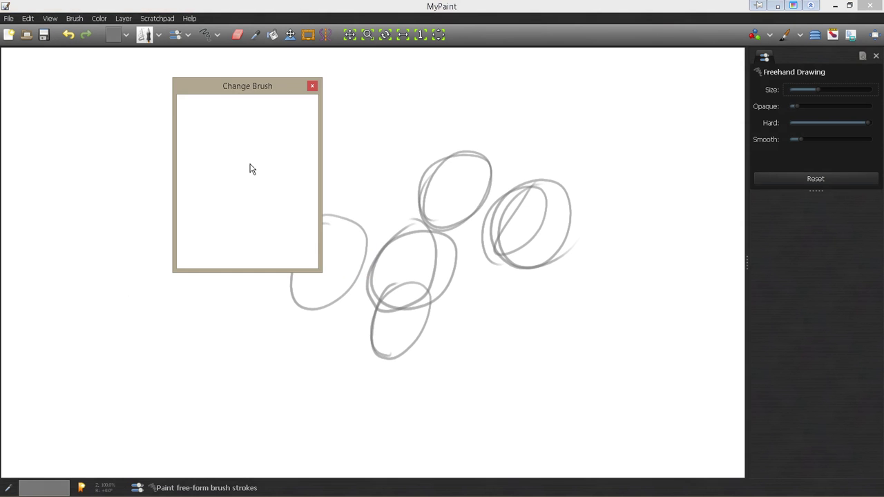
scroll(314, 166, "down", 3)
scroll(314, 184, "up", 3)
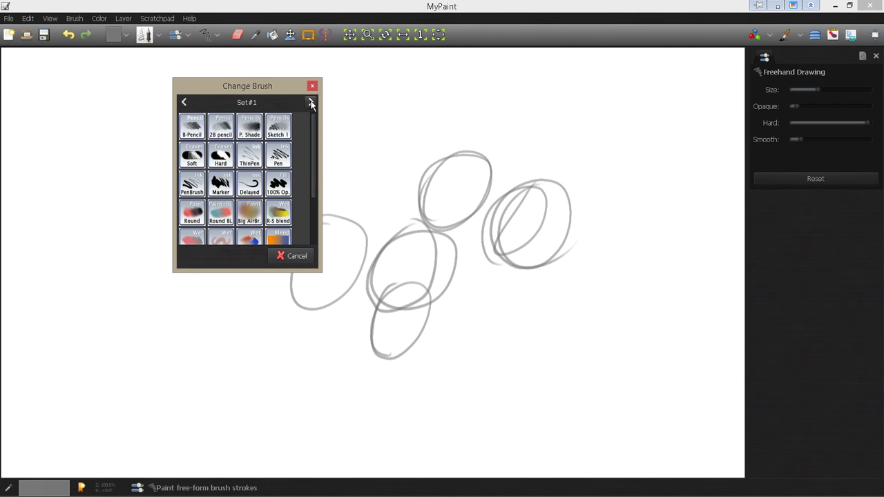
left_click(311, 102)
left_click(249, 128)
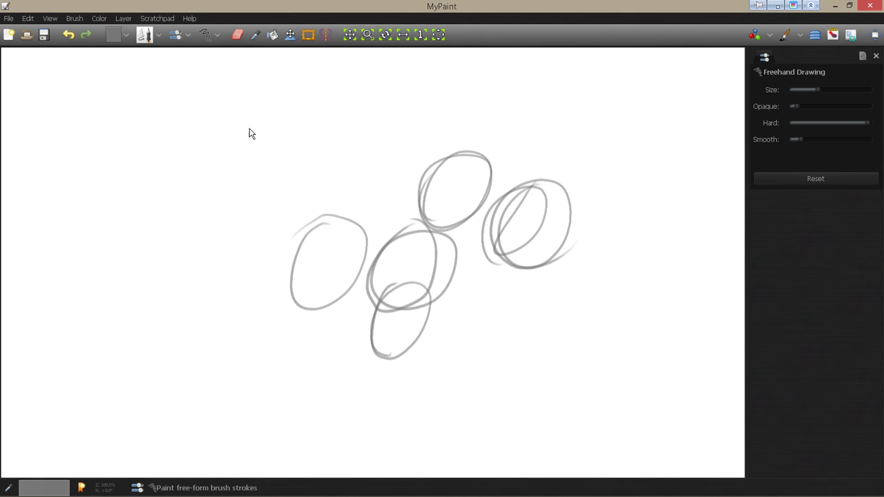
left_click_drag(257, 160, 302, 195)
mouse_move(342, 151)
left_mouse_down()
mouse_move(310, 221)
mouse_move(325, 248)
mouse_move(302, 203)
mouse_move(312, 260)
mouse_move(340, 233)
left_mouse_up()
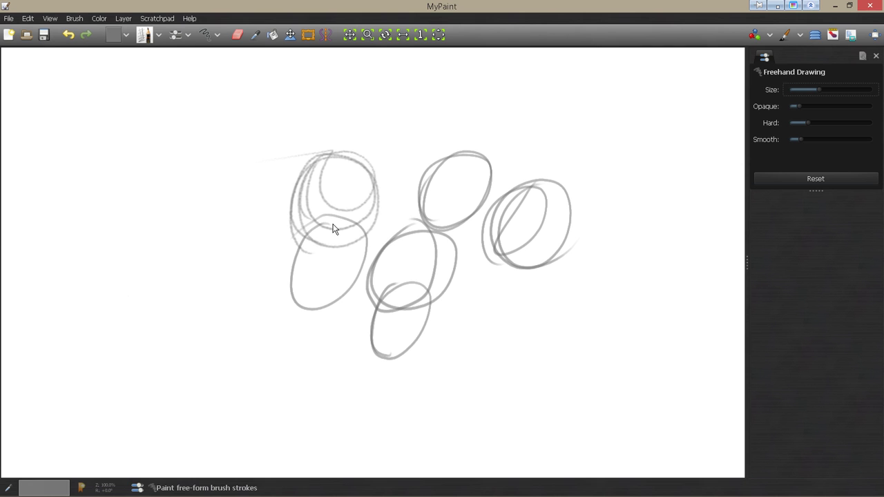
Step: Change to the fourth brush in the first row of Set#2 and sketch loops beside the far-left ovals
key("b")
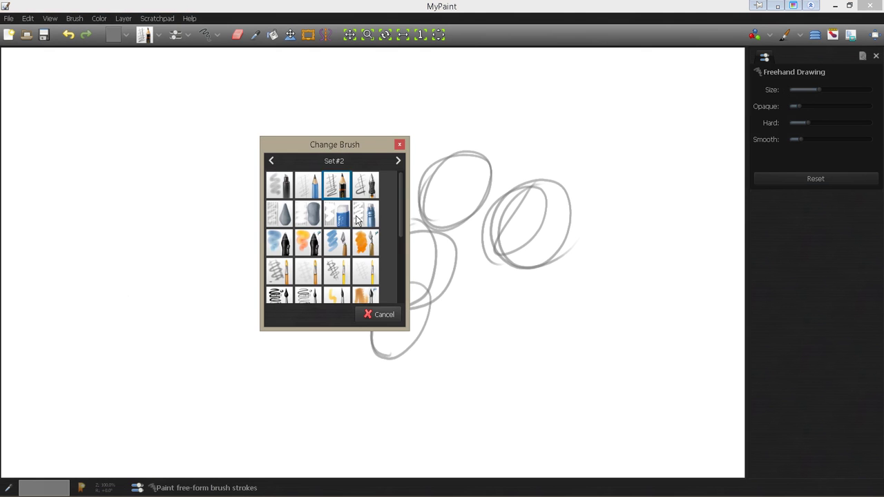
left_click(361, 193)
mouse_move(222, 207)
left_mouse_down()
mouse_move(262, 213)
mouse_move(235, 302)
mouse_move(207, 301)
left_mouse_up()
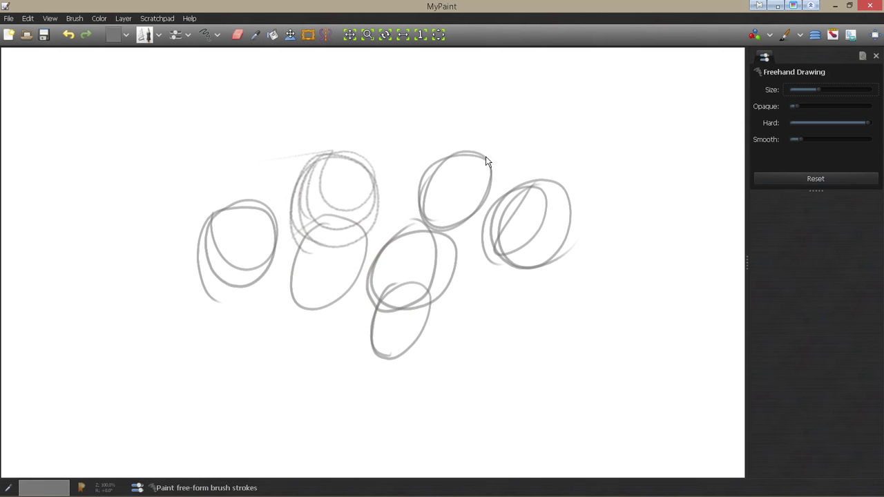
Step: Hide the Freehand Drawing options and sketch two groups of loops, one at the drawing's far left and one across its middle
left_click(877, 56)
mouse_move(165, 192)
left_mouse_down()
mouse_move(185, 257)
mouse_move(190, 149)
mouse_move(199, 240)
mouse_move(195, 159)
mouse_move(157, 217)
mouse_move(213, 146)
mouse_move(217, 251)
left_mouse_up()
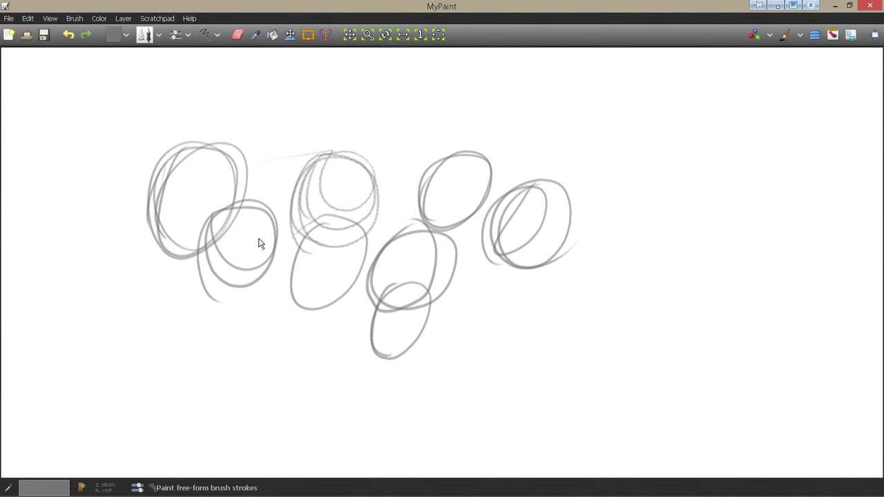
mouse_move(398, 167)
left_mouse_down()
mouse_move(353, 258)
mouse_move(411, 156)
mouse_move(422, 231)
left_mouse_up()
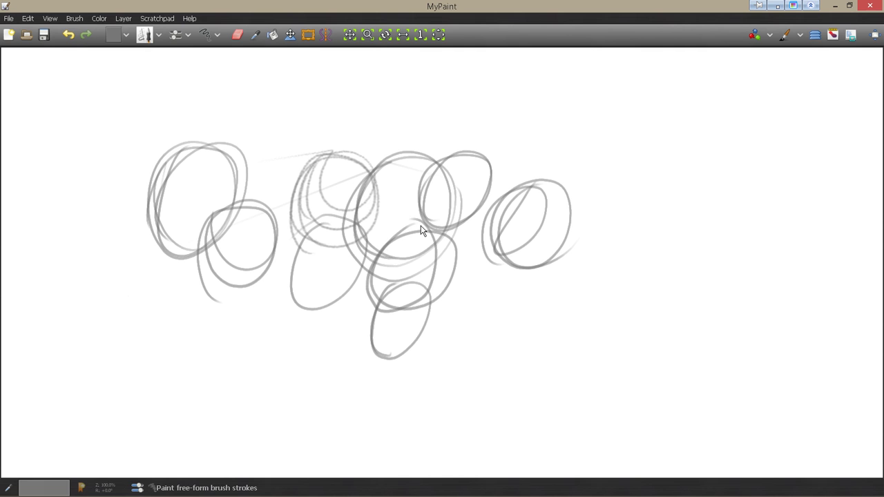
Step: Change to the P. Shade pencil from Set#1 and shade a curved patch over the loops left of the drawing's middle
left_click(144, 36)
left_click_drag(270, 164, 273, 99)
left_click(216, 98)
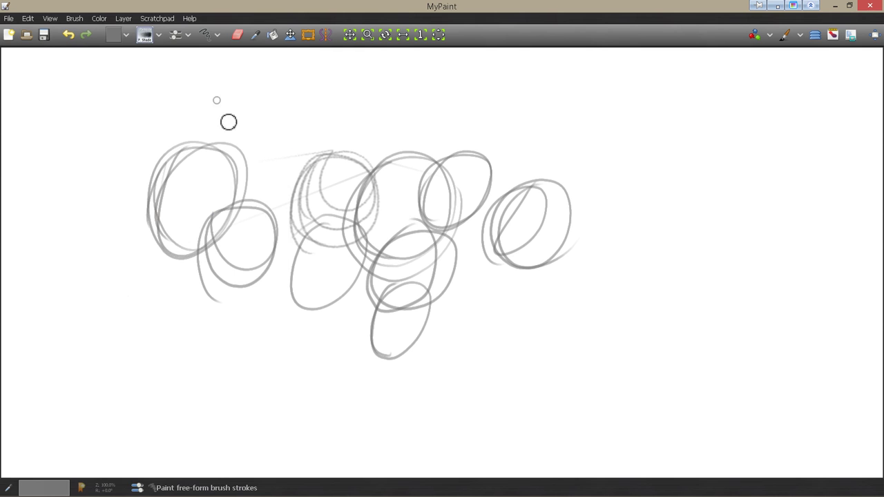
mouse_move(310, 172)
left_mouse_down()
mouse_move(311, 240)
mouse_move(306, 180)
left_mouse_up()
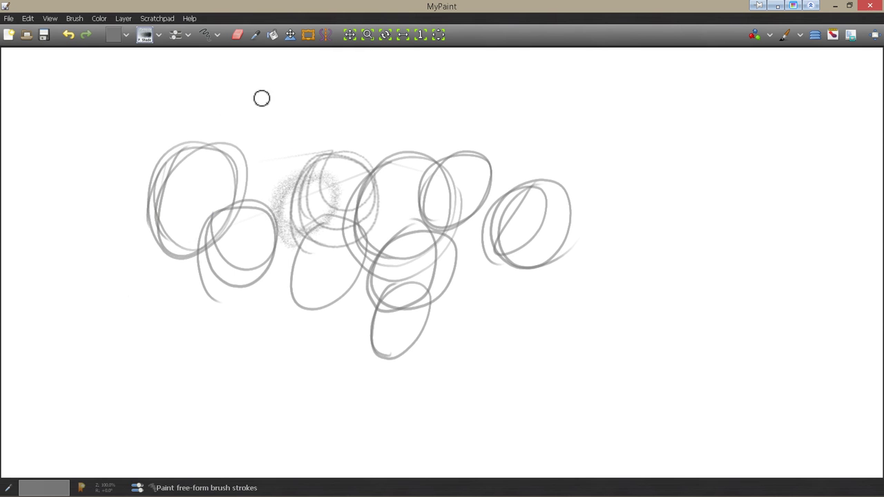
Step: Change to the B-Pencil from Set#1 and sketch loops over the upper middle of the drawing
left_click(159, 38)
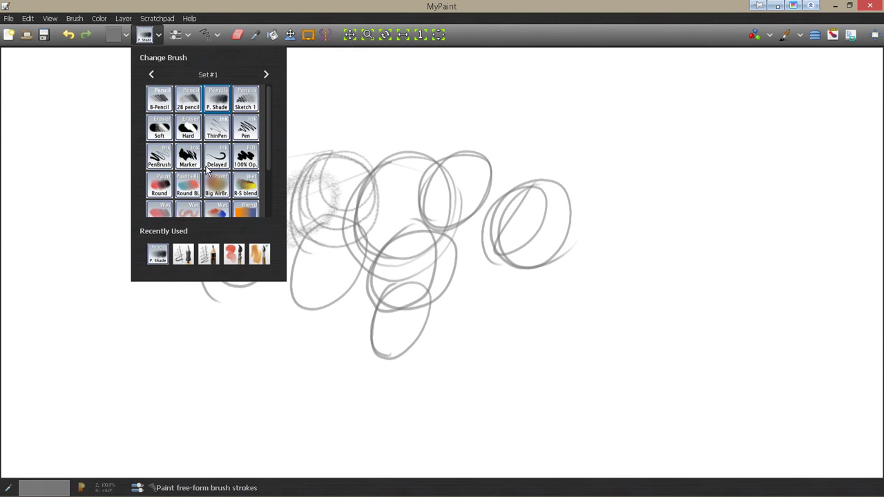
left_click(158, 98)
mouse_move(375, 136)
left_mouse_down()
mouse_move(347, 206)
mouse_move(372, 144)
mouse_move(405, 209)
mouse_move(395, 157)
mouse_move(371, 143)
mouse_move(382, 210)
mouse_move(343, 194)
mouse_move(377, 222)
mouse_move(382, 168)
mouse_move(359, 147)
mouse_move(409, 147)
mouse_move(346, 238)
left_mouse_up()
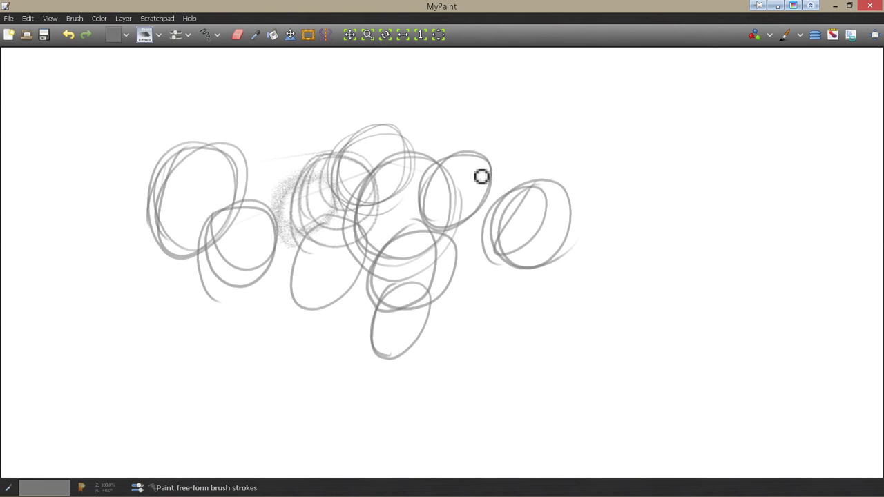
scroll(280, 272, "down", 2)
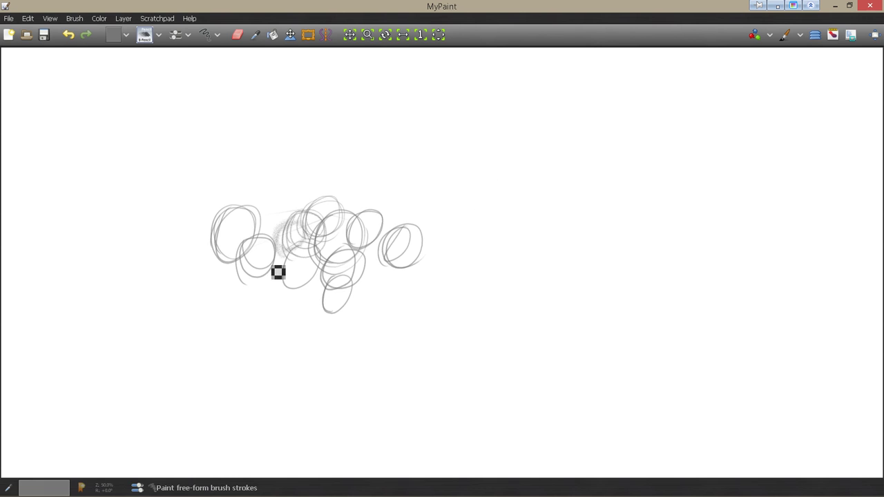
scroll(278, 271, "up", 2)
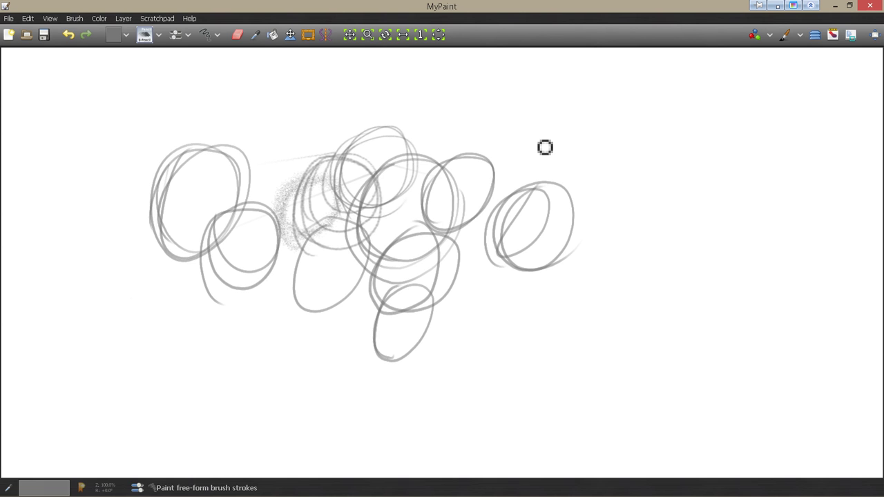